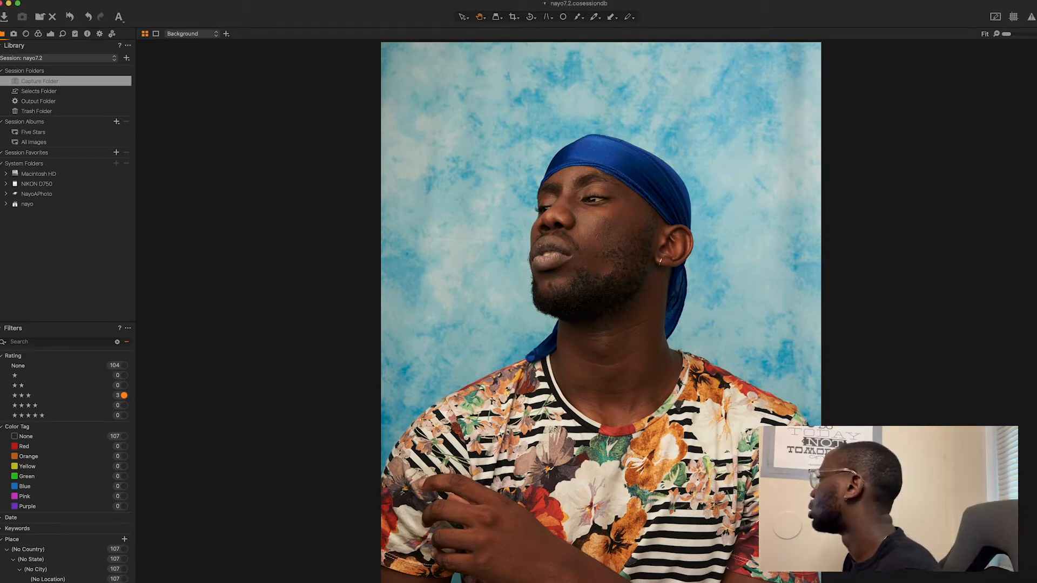
Step: Compare the three-star portraits and return to the one where the man faces the camera
{"action": "key", "text": "Right"}
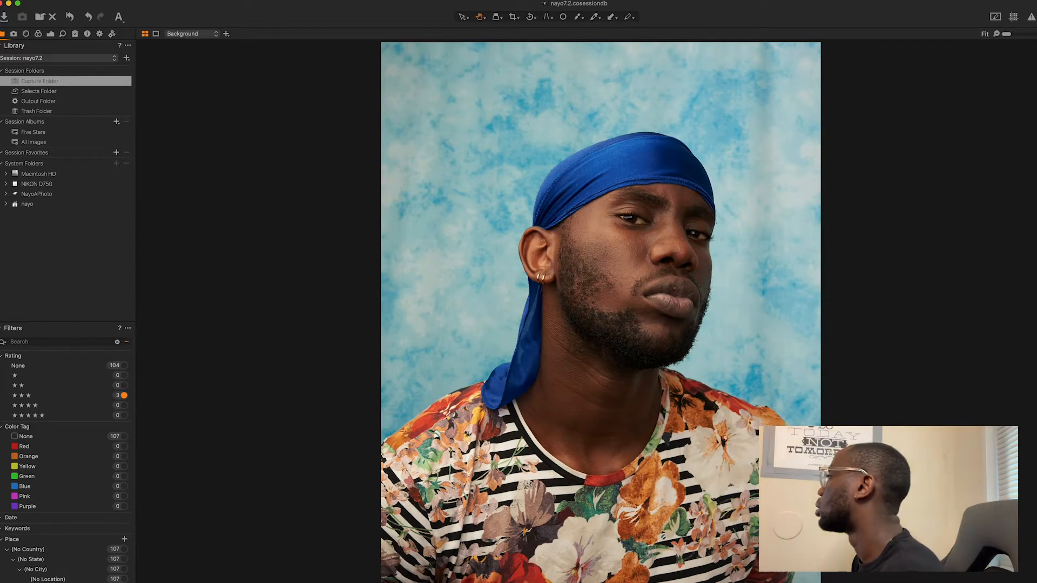
{"action": "key", "text": "Right"}
{"action": "key", "text": "Right"}
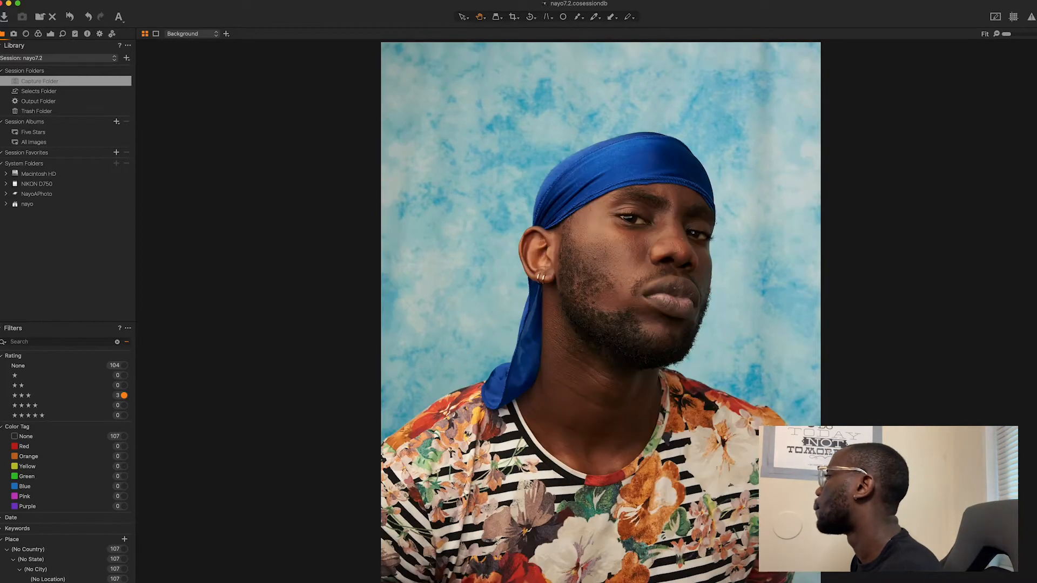
{"action": "key", "text": "Right"}
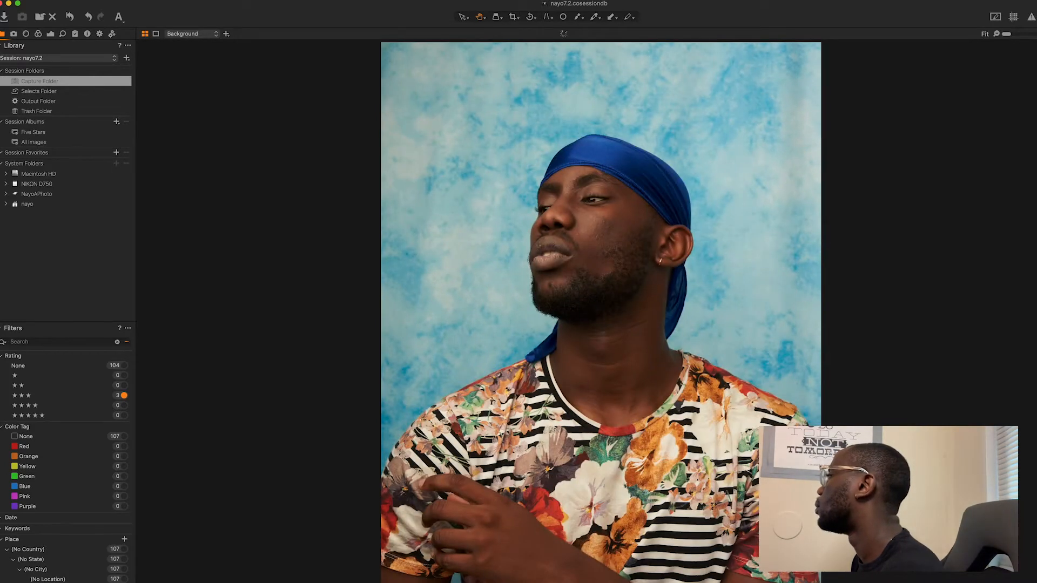
{"action": "key", "text": "Right"}
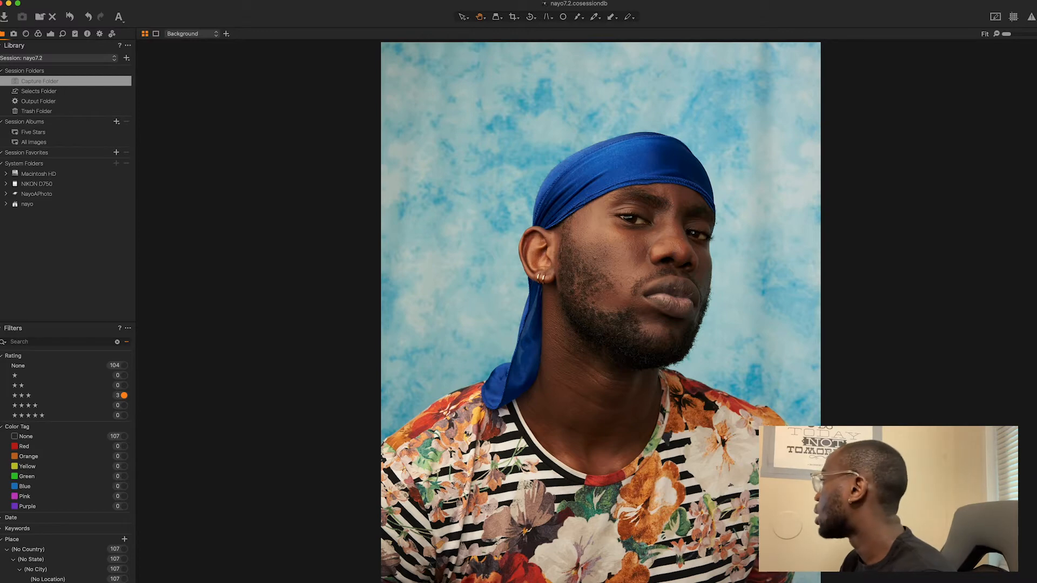
{"action": "key", "text": "Right"}
{"action": "key", "text": "Left"}
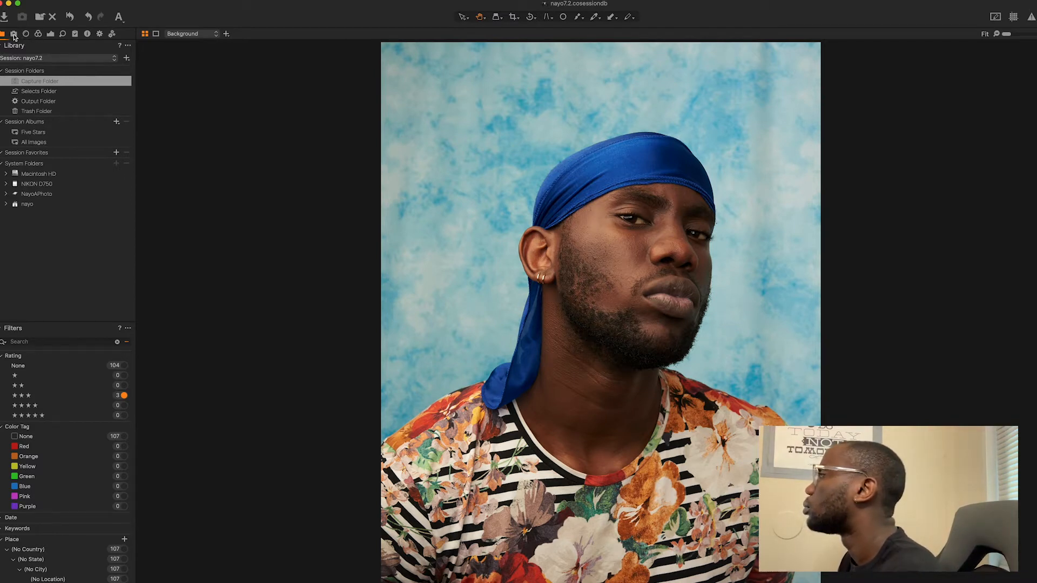
Step: Set the portrait's brightness to 9 and saturation to -10, and compare the result with the unadjusted image
{"action": "left_click", "coordinate": [51, 36]}
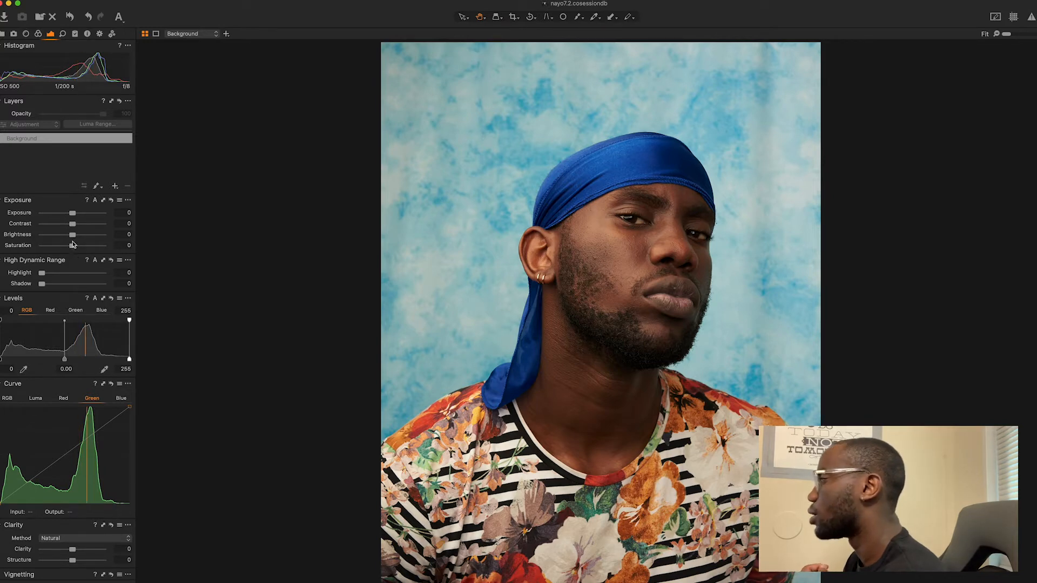
{"action": "left_click_drag", "start_coordinate": [70, 233], "coordinate": [80, 239]}
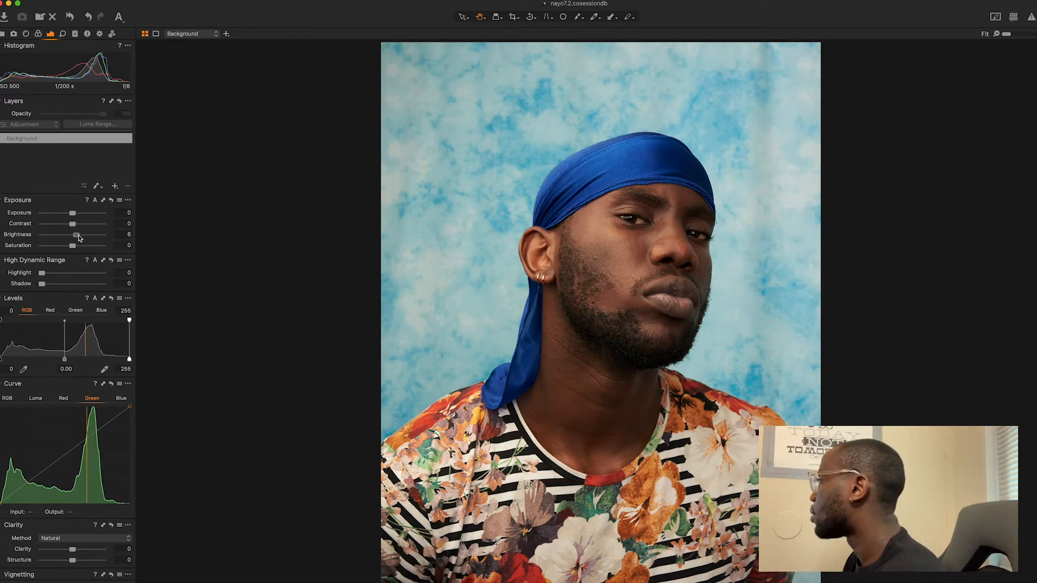
{"action": "left_click_drag", "start_coordinate": [79, 238], "coordinate": [80, 239]}
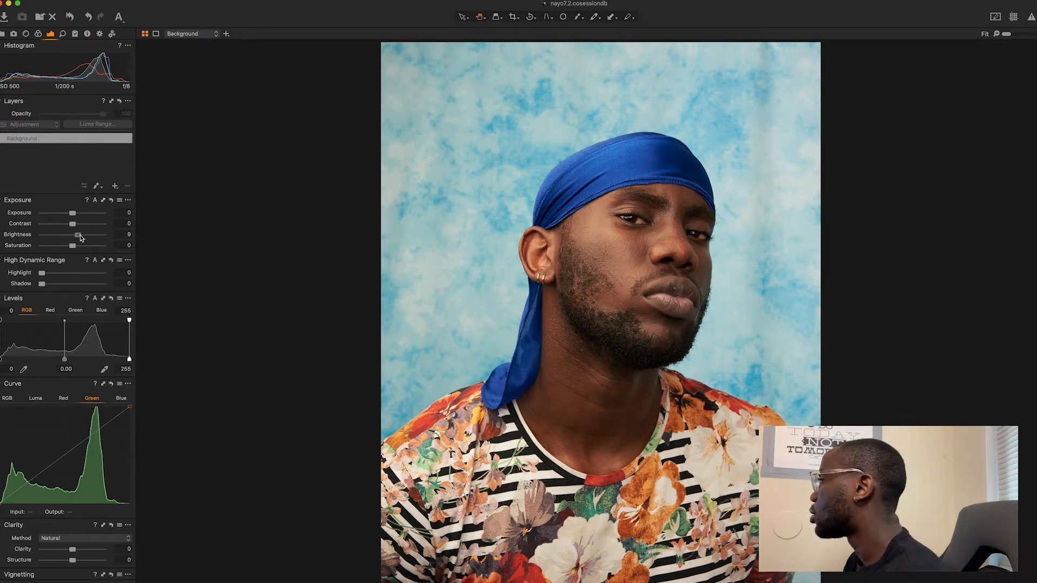
{"action": "left_click_drag", "start_coordinate": [80, 238], "coordinate": [81, 238]}
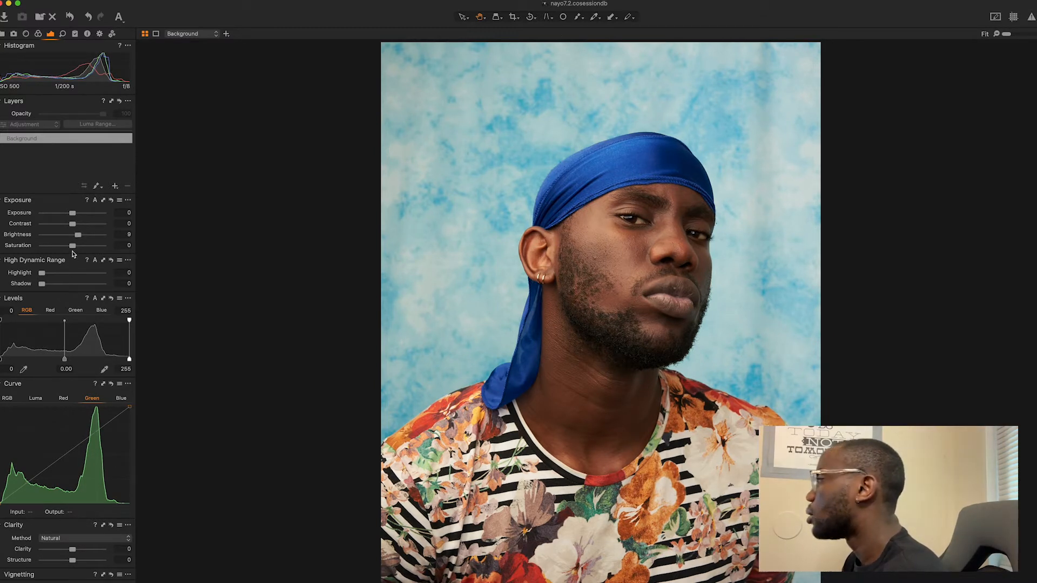
{"action": "left_click_drag", "start_coordinate": [72, 246], "coordinate": [69, 247]}
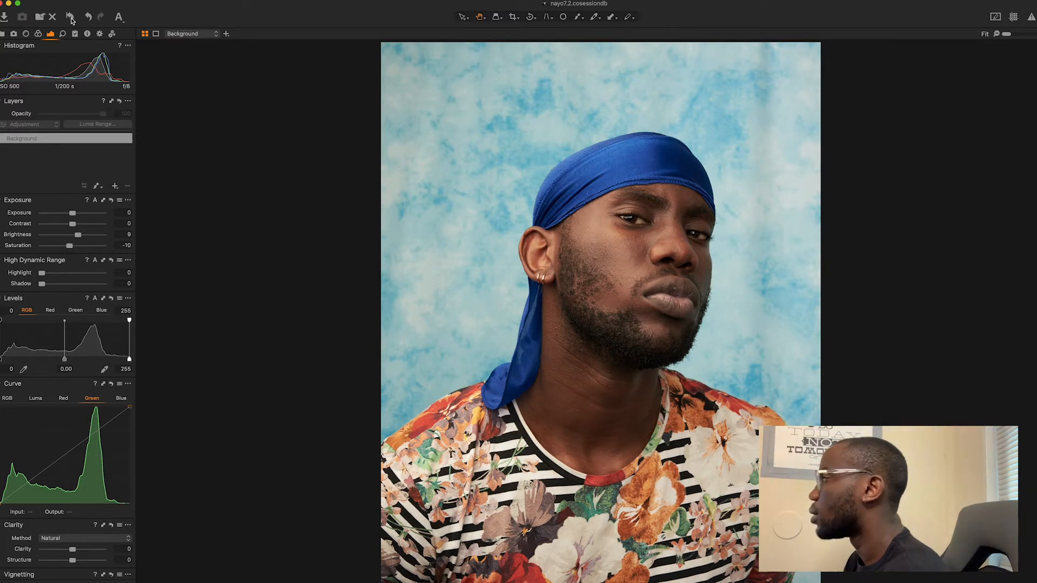
{"action": "left_click", "coordinate": [71, 18]}
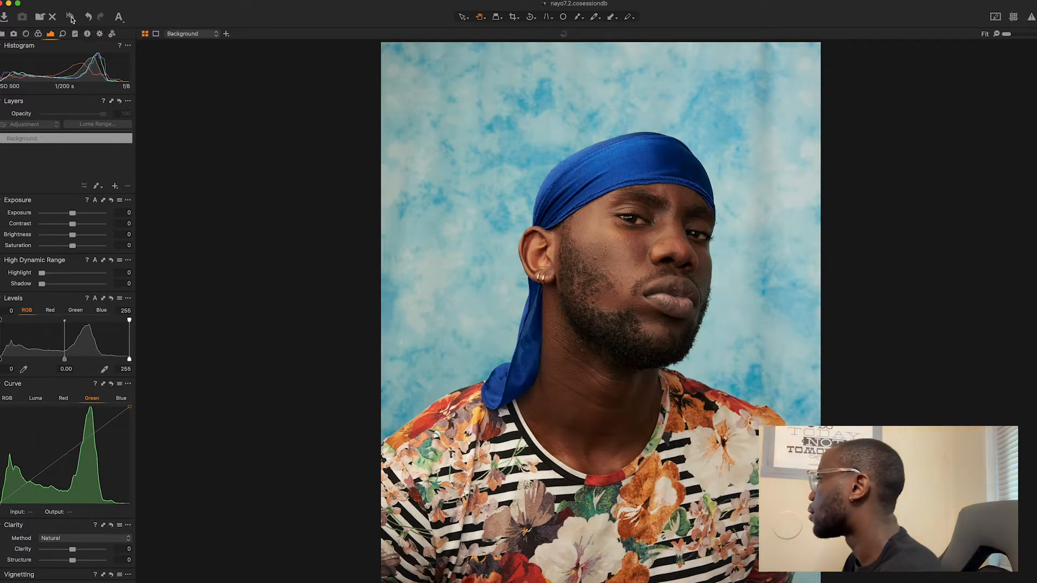
{"action": "left_click", "coordinate": [70, 20]}
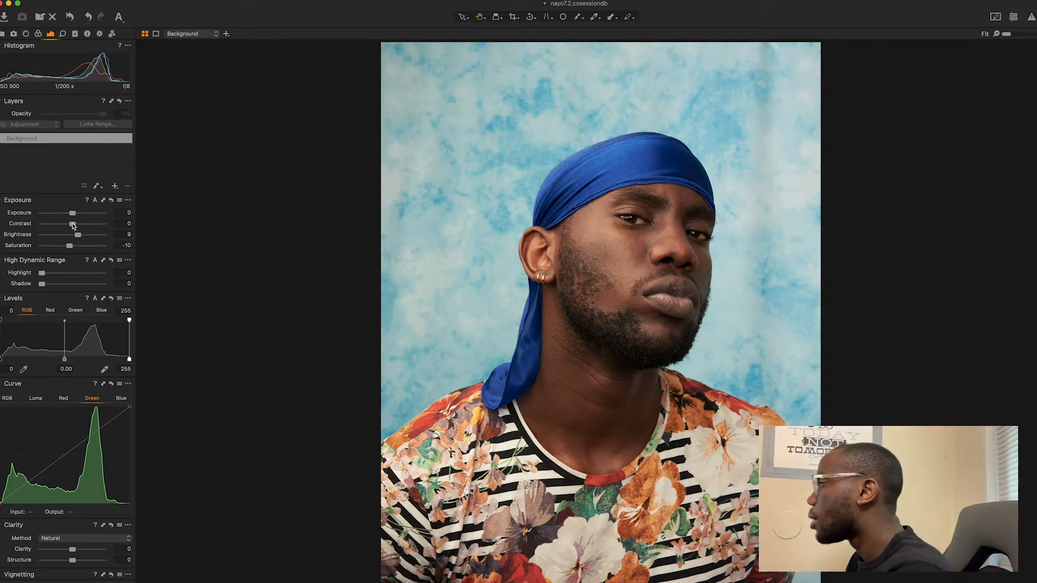
Step: Set the contrast to 5 and the exposure to 0.1, and compare the result with the unadjusted image
{"action": "left_click_drag", "start_coordinate": [74, 226], "coordinate": [76, 226]}
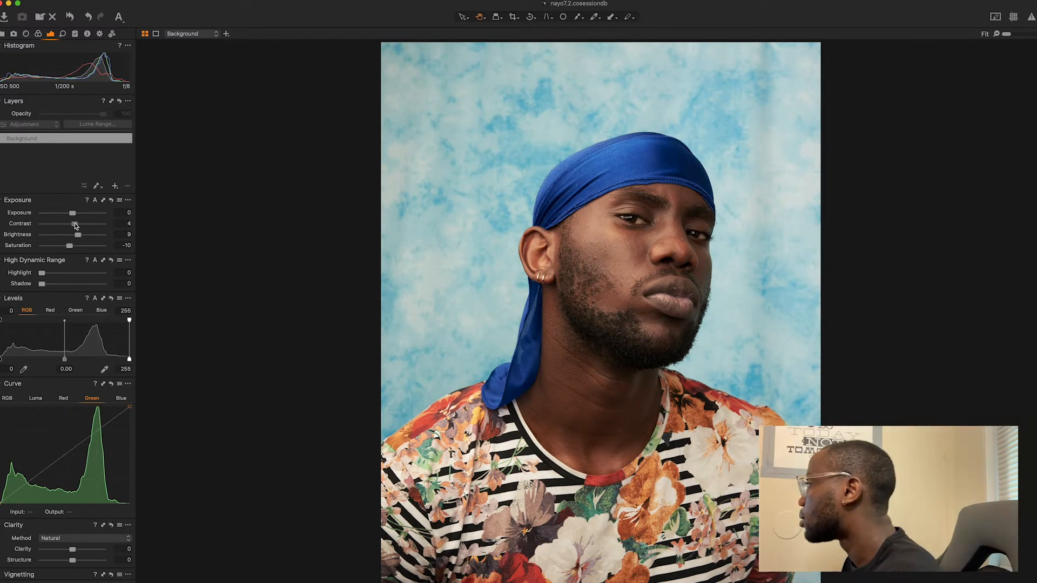
{"action": "left_click_drag", "start_coordinate": [76, 226], "coordinate": [77, 227]}
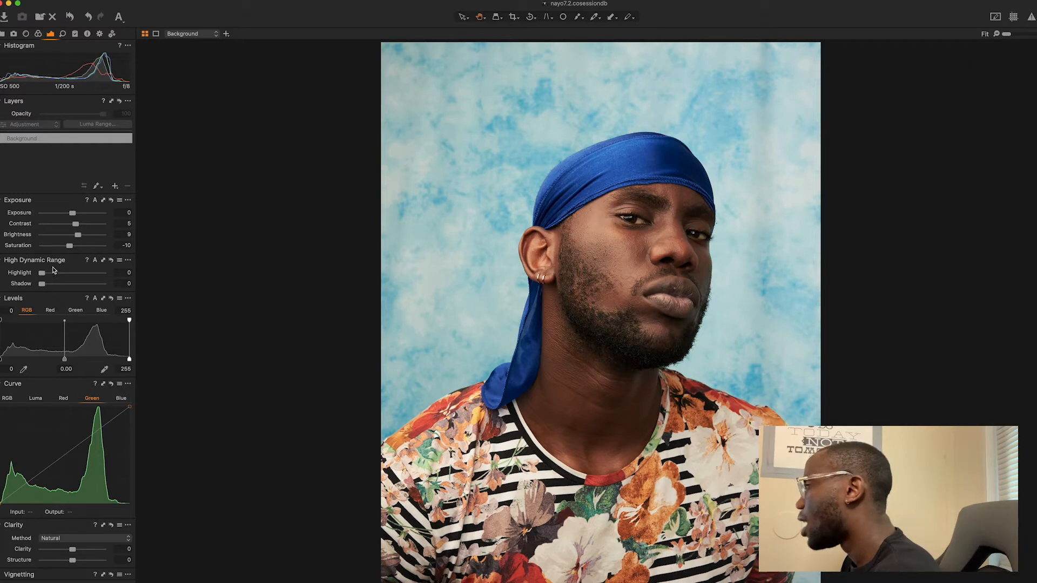
{"action": "left_click_drag", "start_coordinate": [72, 215], "coordinate": [74, 215]}
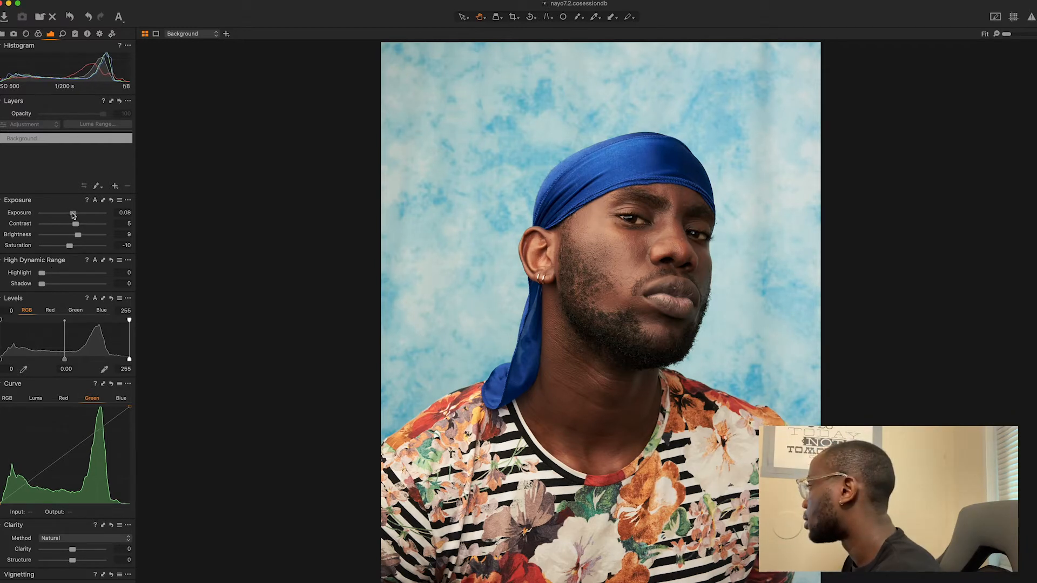
{"action": "left_click_drag", "start_coordinate": [74, 215], "coordinate": [73, 216]}
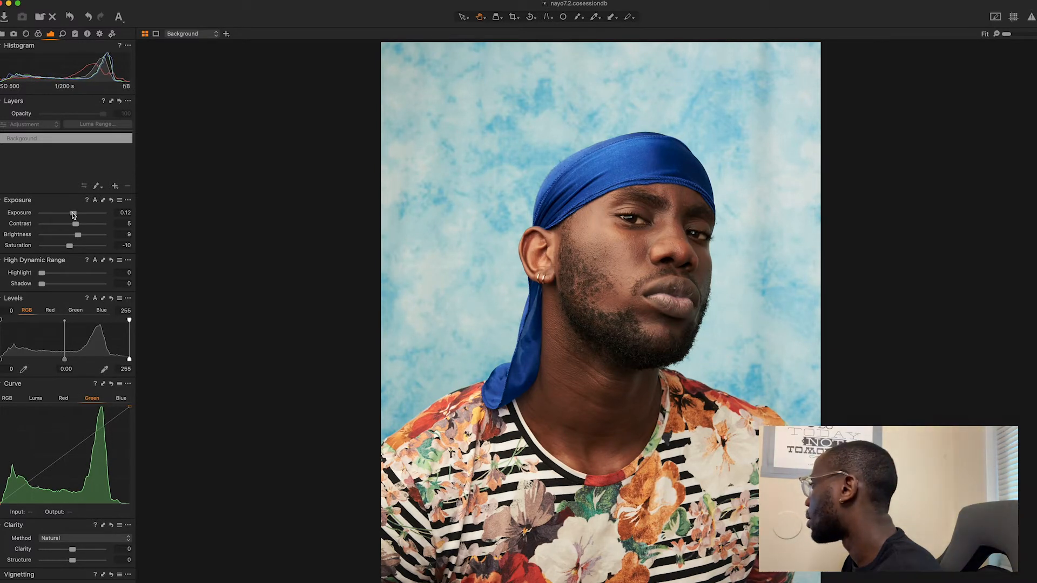
{"action": "left_click_drag", "start_coordinate": [73, 215], "coordinate": [73, 216]}
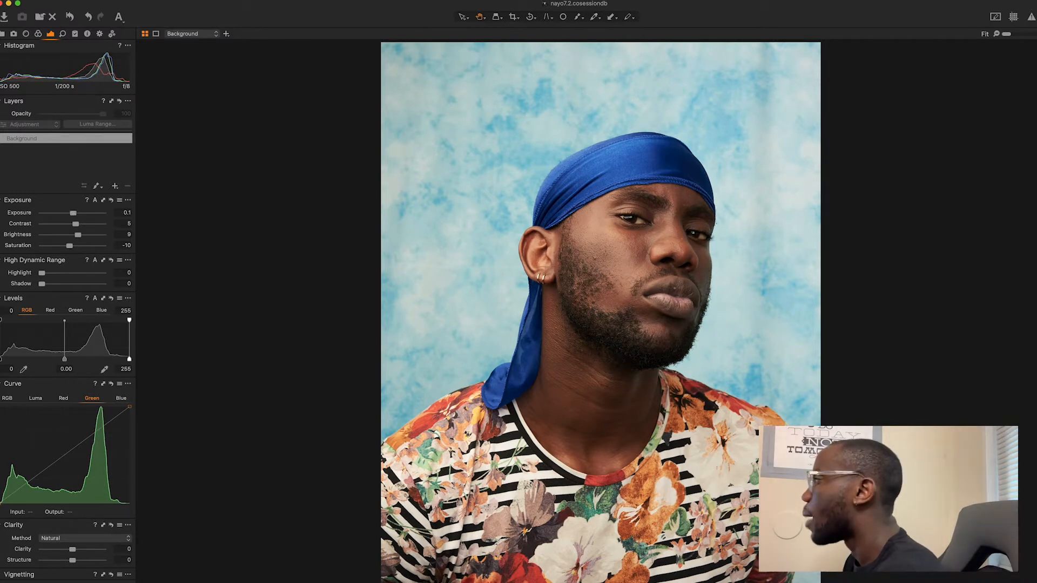
{"action": "left_click", "coordinate": [72, 19], "text": "alt"}
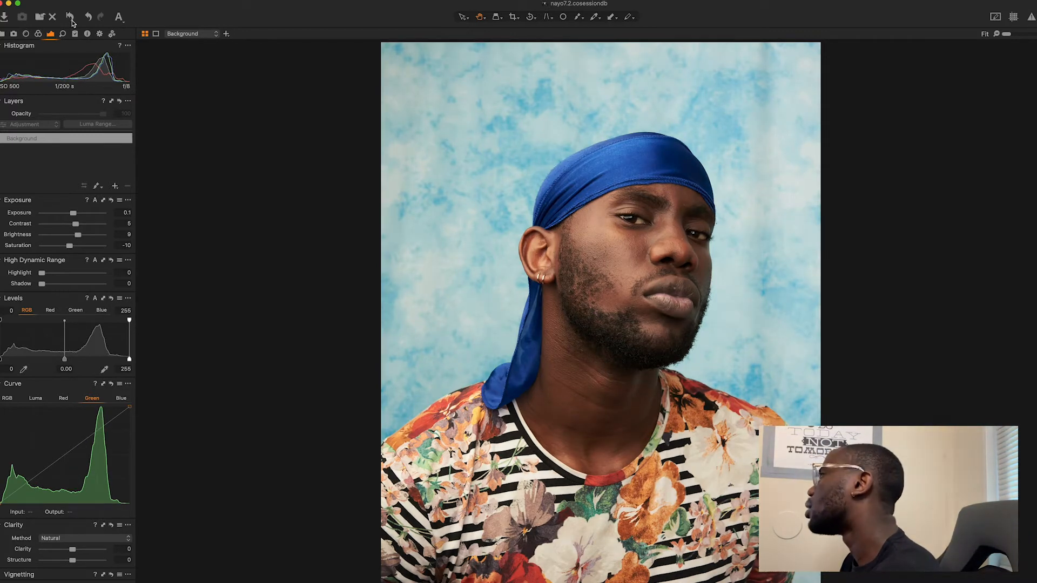
{"action": "left_click", "coordinate": [72, 20], "text": "alt"}
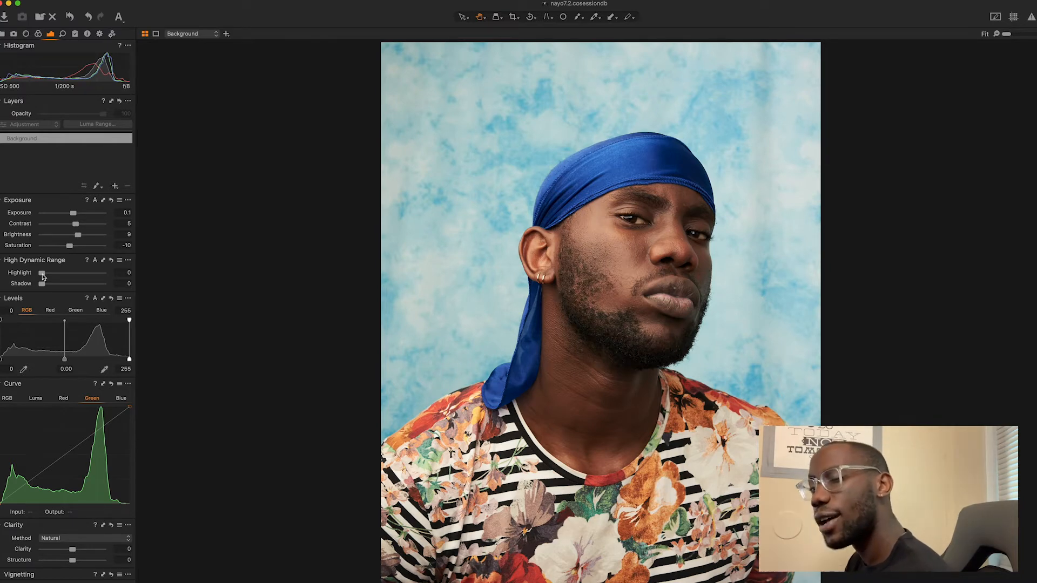
Step: Try High Dynamic Range Highlight and Shadow at 100 one after the other, returning each to 0
{"action": "left_click_drag", "start_coordinate": [44, 277], "coordinate": [163, 283]}
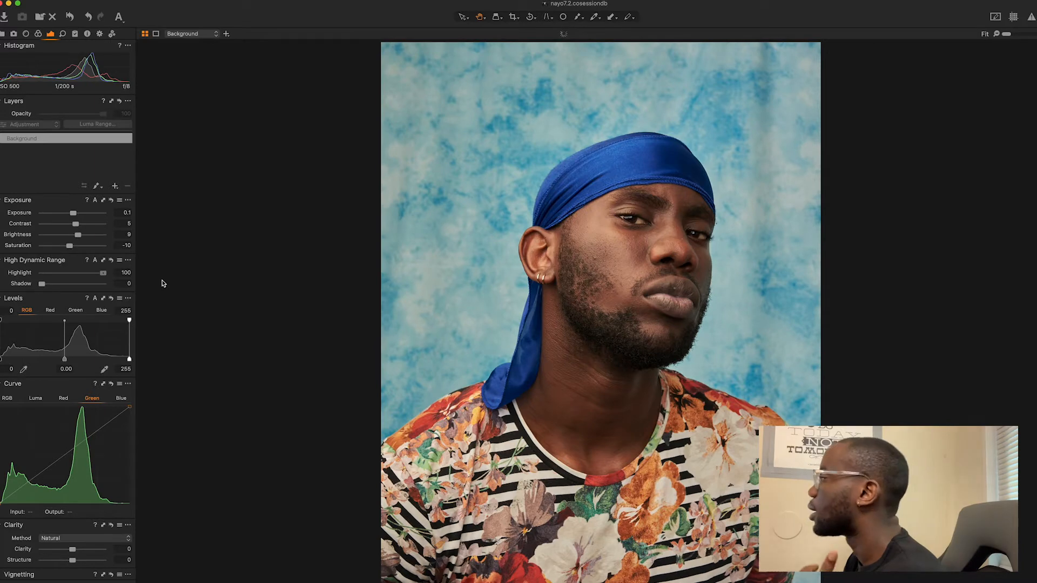
{"action": "left_click_drag", "start_coordinate": [163, 283], "coordinate": [28, 283]}
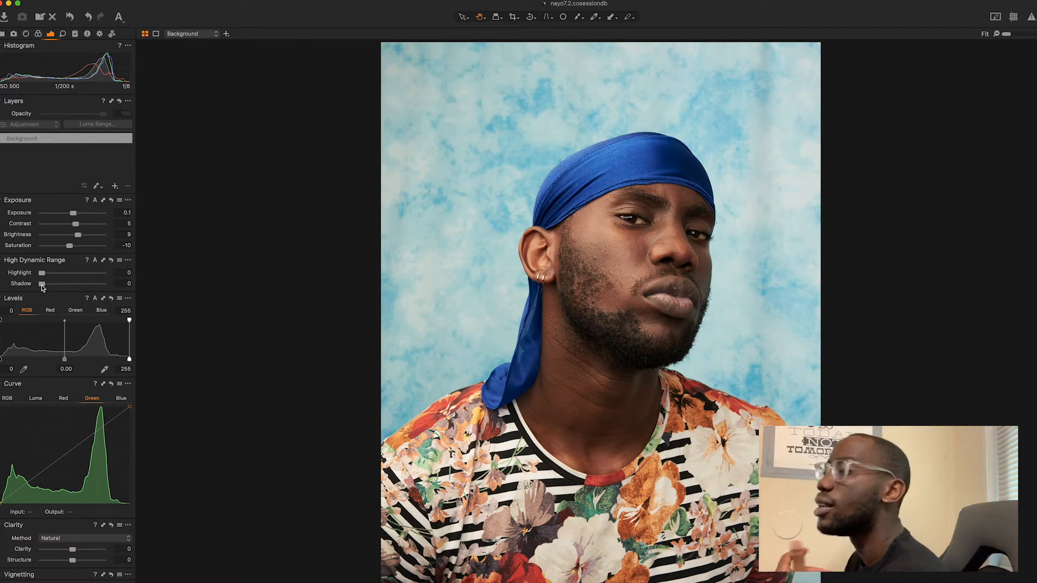
{"action": "left_click_drag", "start_coordinate": [42, 284], "coordinate": [179, 310]}
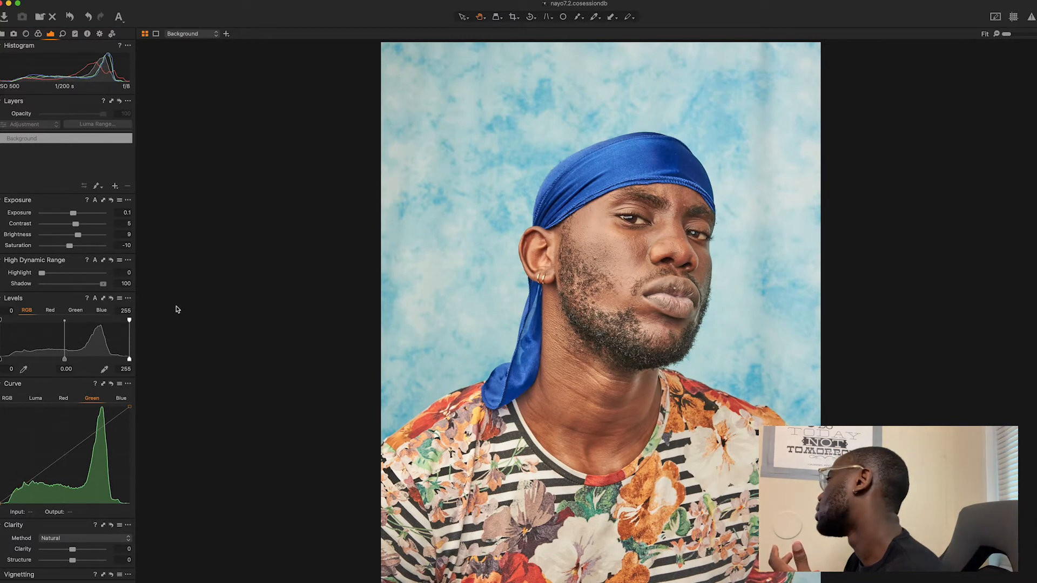
{"action": "left_click_drag", "start_coordinate": [140, 310], "coordinate": [27, 292]}
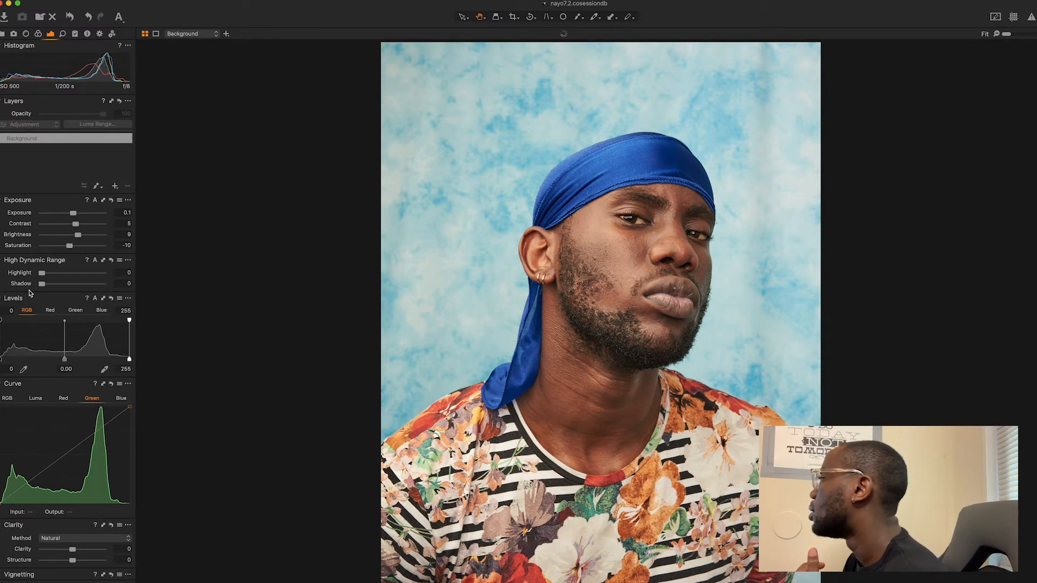
Step: Set the High Dynamic Range Shadow to 10, keep Highlight at 0 after trying a higher value, and compare with the unadjusted image
{"action": "mouse_move", "coordinate": [42, 285]}
{"action": "left_mouse_down"}
{"action": "mouse_move", "coordinate": [56, 289]}
{"action": "mouse_move", "coordinate": [46, 291]}
{"action": "left_mouse_up"}
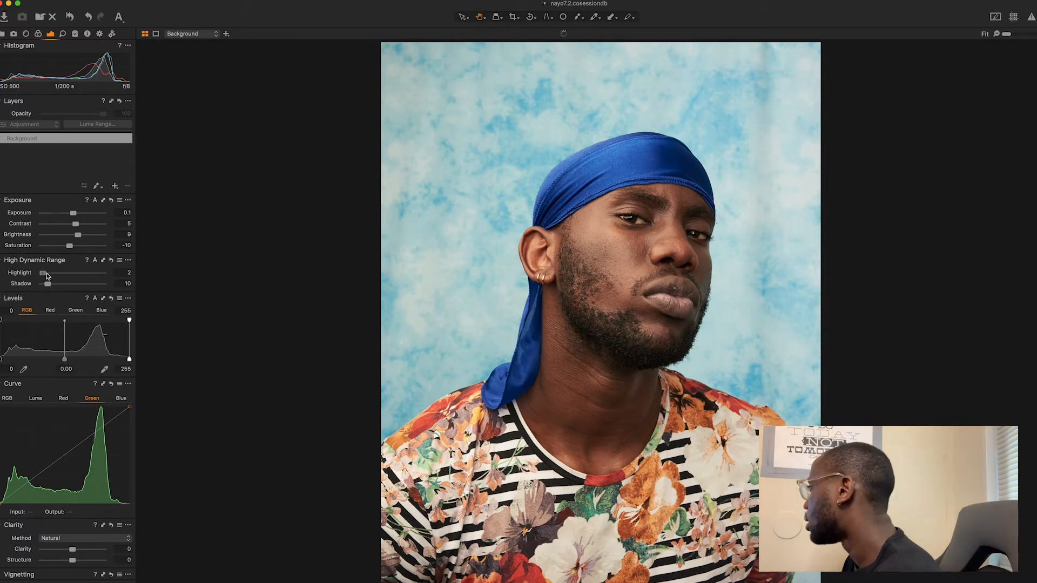
{"action": "left_click_drag", "start_coordinate": [43, 275], "coordinate": [79, 277]}
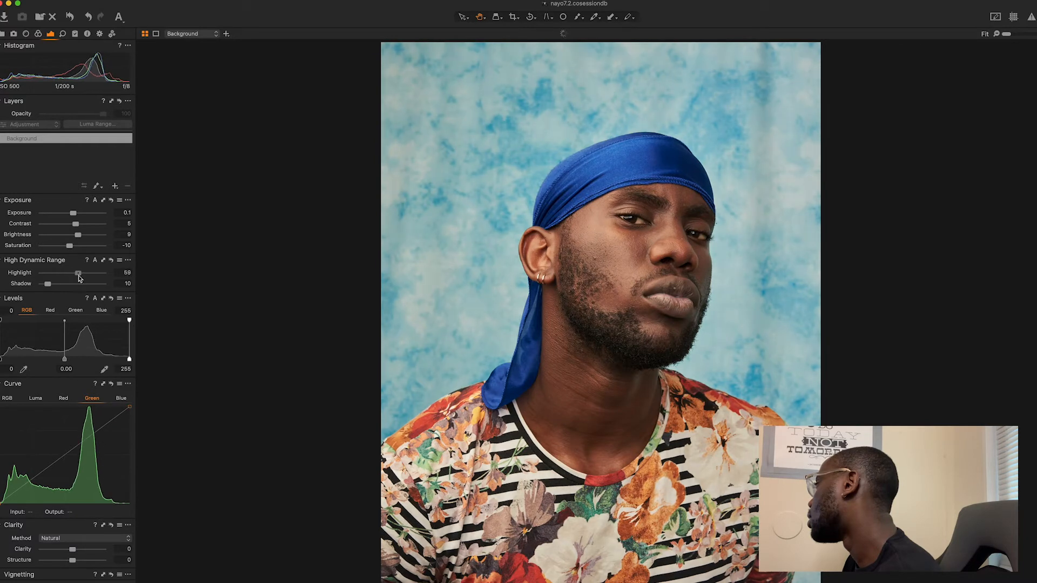
{"action": "double_click", "coordinate": [78, 277]}
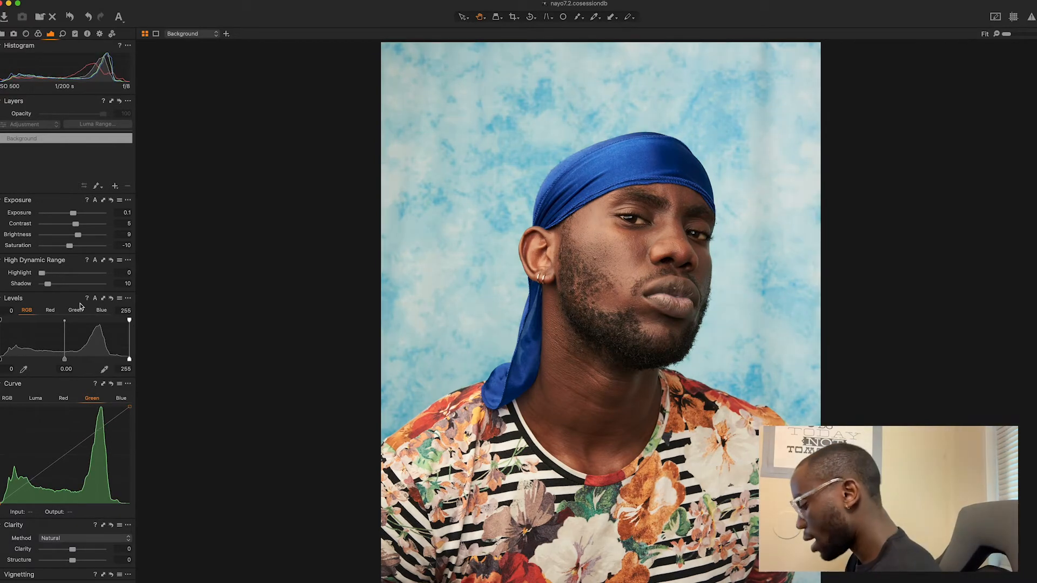
{"action": "left_click", "coordinate": [71, 18], "text": "alt"}
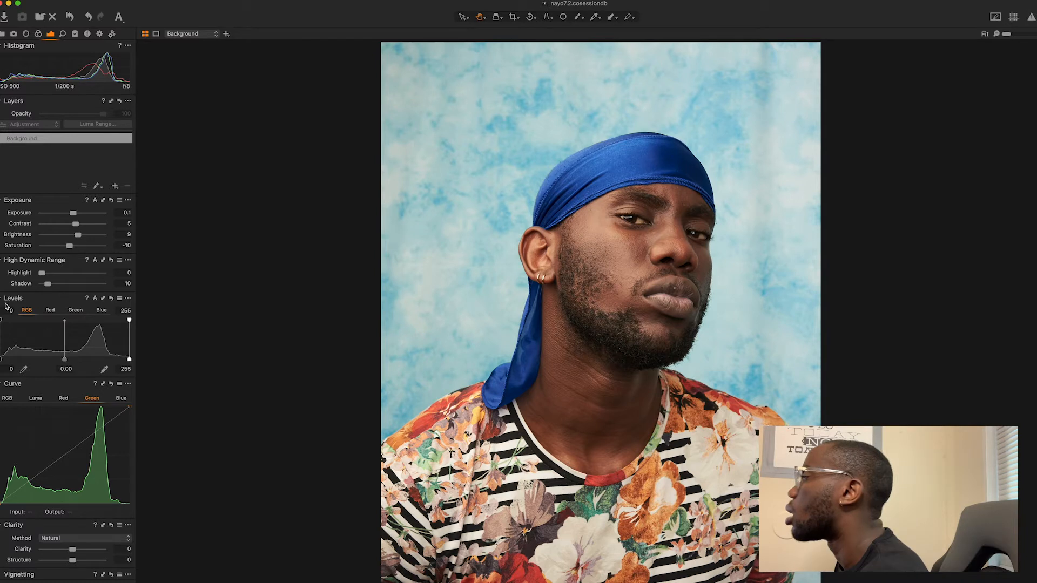
Step: Collapse the Levels tool and switch the Curve tool to the RGB channel
{"action": "left_click", "coordinate": [2, 300]}
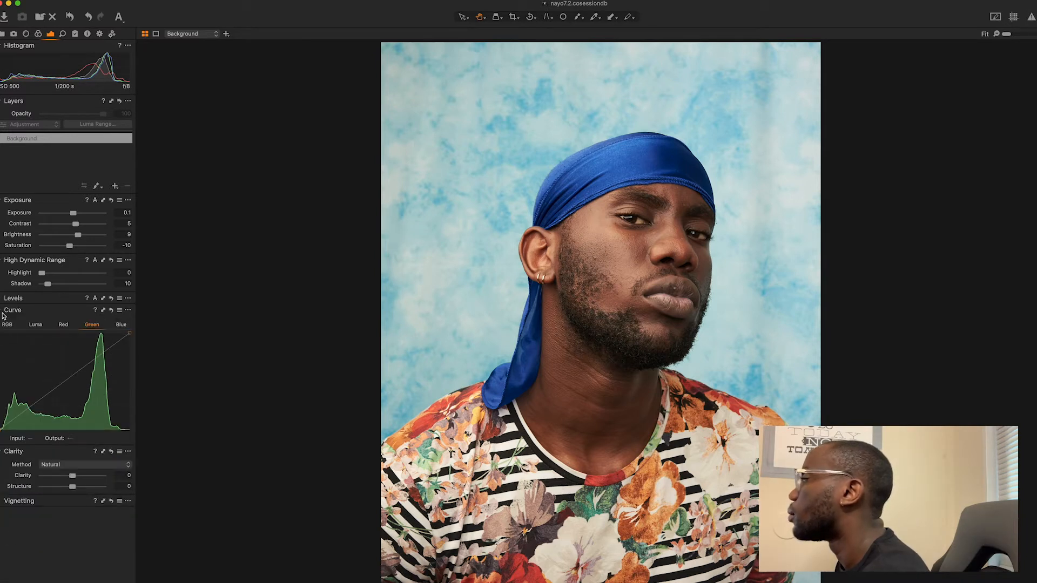
{"action": "left_click", "coordinate": [8, 326]}
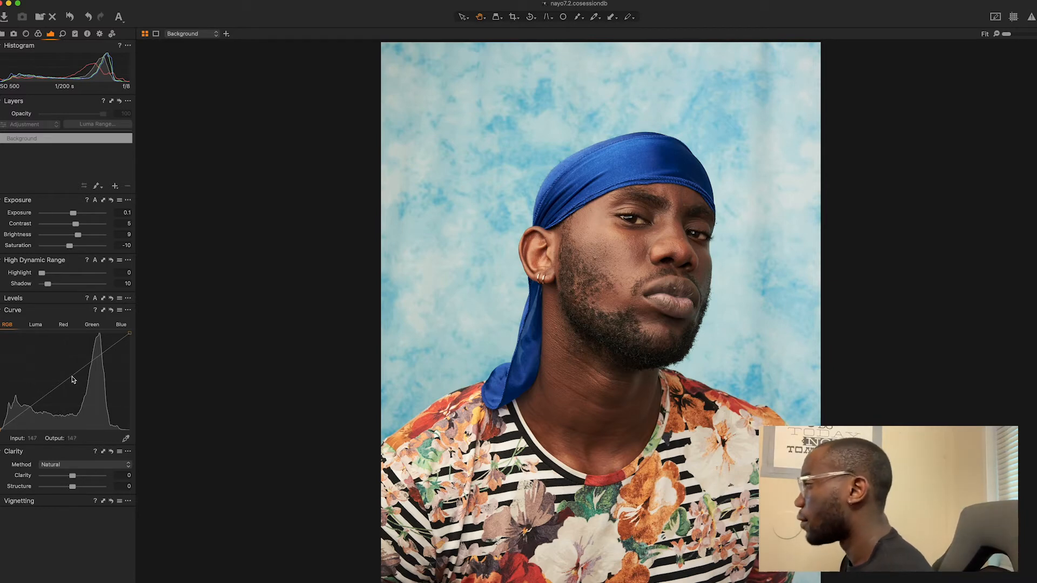
{"action": "left_click", "coordinate": [30, 405]}
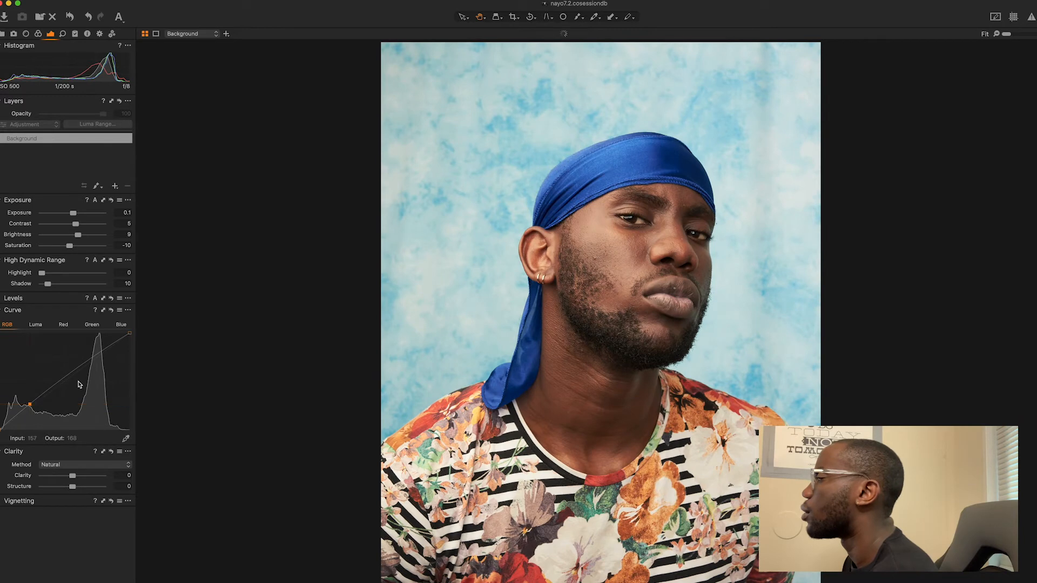
{"action": "left_click_drag", "start_coordinate": [81, 371], "coordinate": [82, 372]}
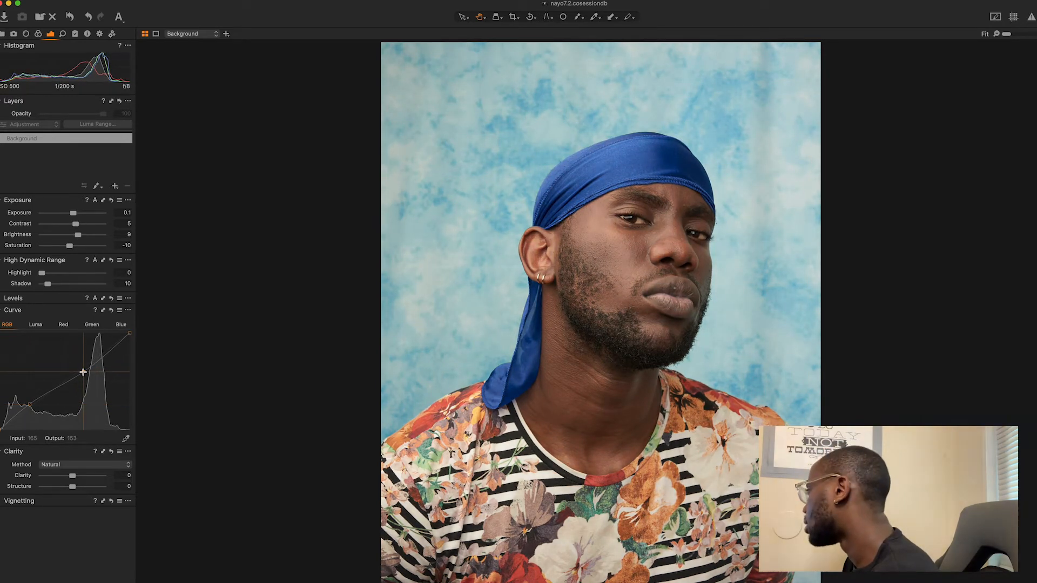
{"action": "left_click", "coordinate": [111, 310]}
Step: Shape the RGB curve with an upper point at about input 167, output 168 and a slightly lowered point in the shadows
{"action": "left_click_drag", "start_coordinate": [84, 368], "coordinate": [83, 364]}
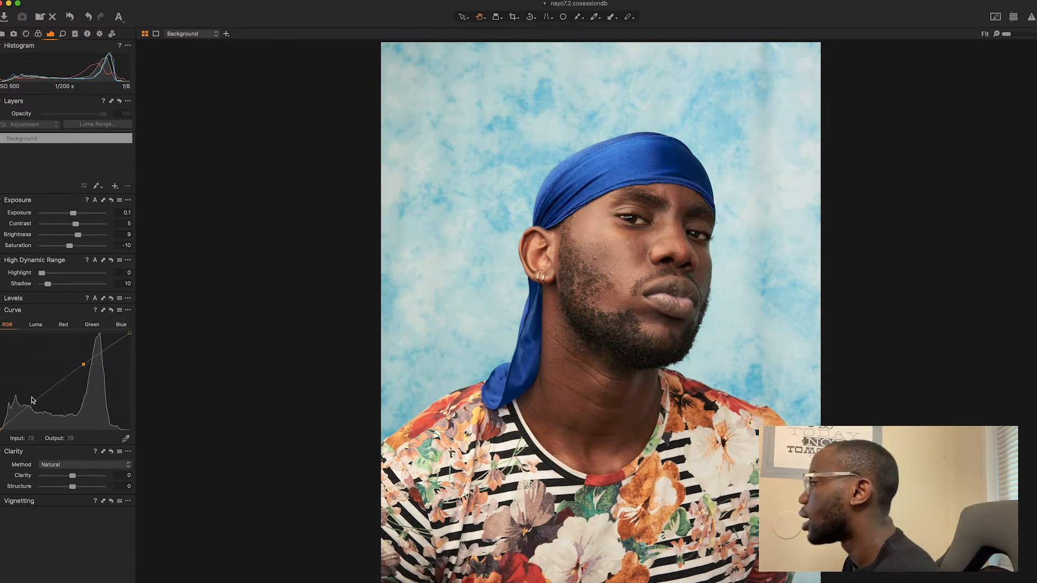
{"action": "left_click_drag", "start_coordinate": [30, 407], "coordinate": [31, 407]}
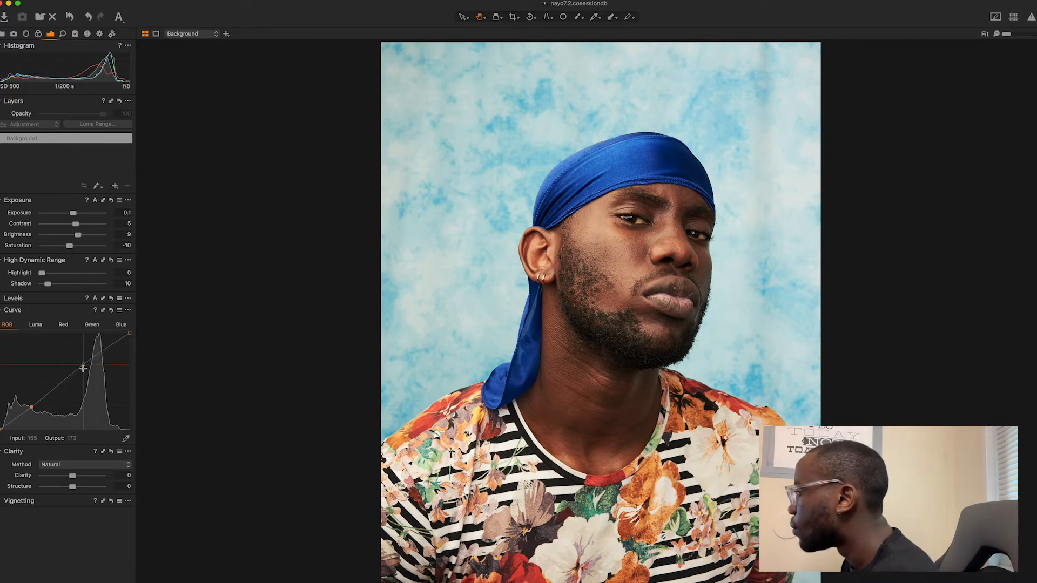
{"action": "left_click_drag", "start_coordinate": [83, 365], "coordinate": [84, 366]}
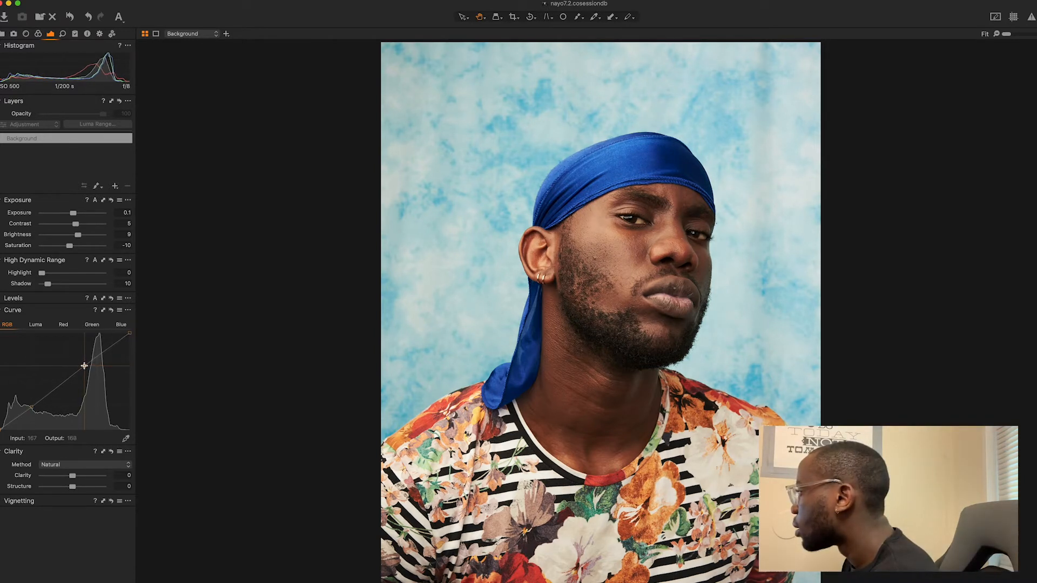
{"action": "left_click", "coordinate": [32, 408]}
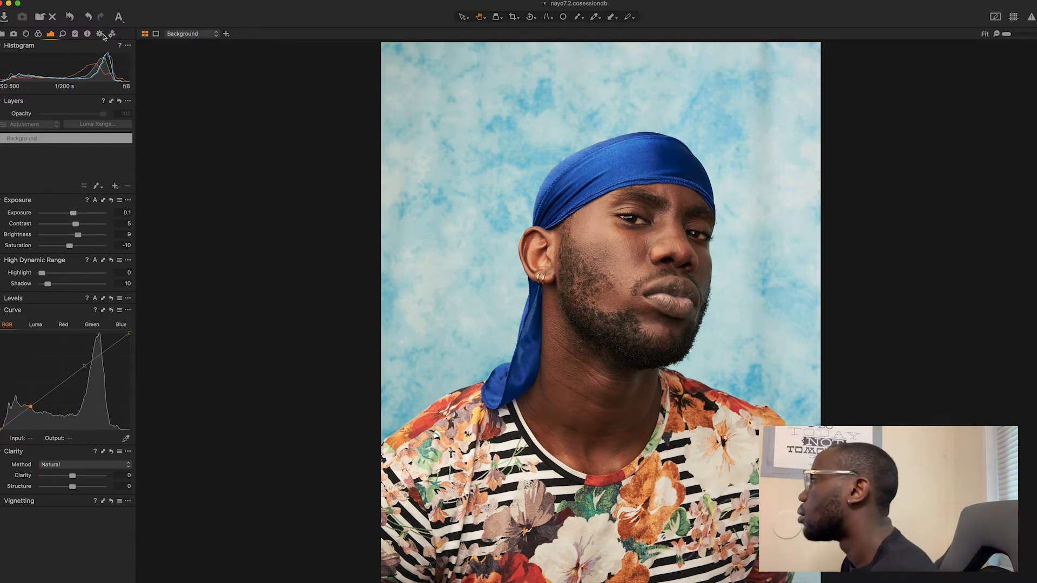
Step: Compare the portrait repeatedly with its unadjusted version to judge the exposure, dynamic range and RGB curve edits
{"action": "left_click", "coordinate": [72, 19]}
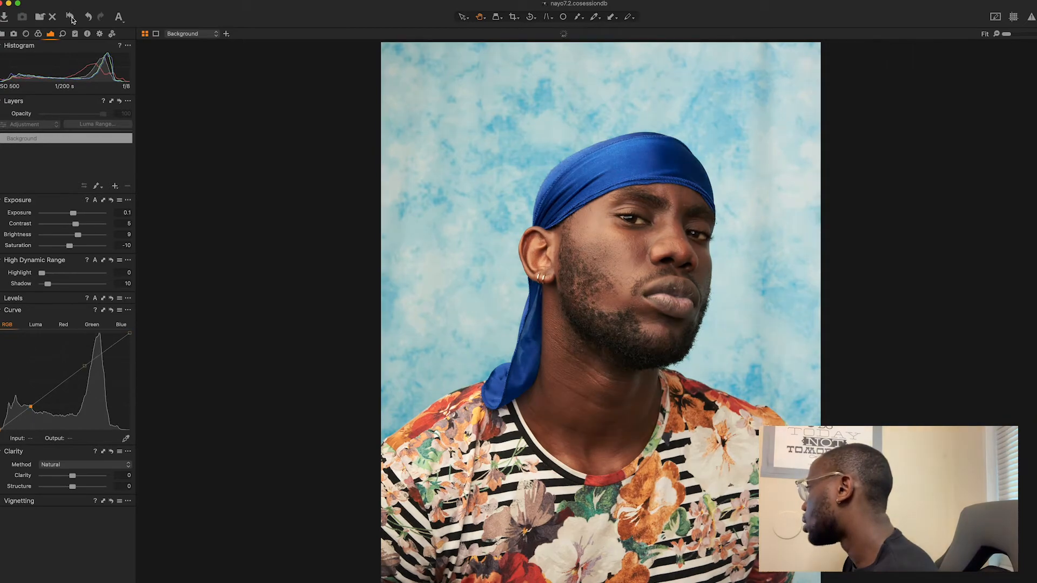
{"action": "left_click", "coordinate": [72, 19]}
{"action": "left_click", "coordinate": [72, 17], "text": "alt"}
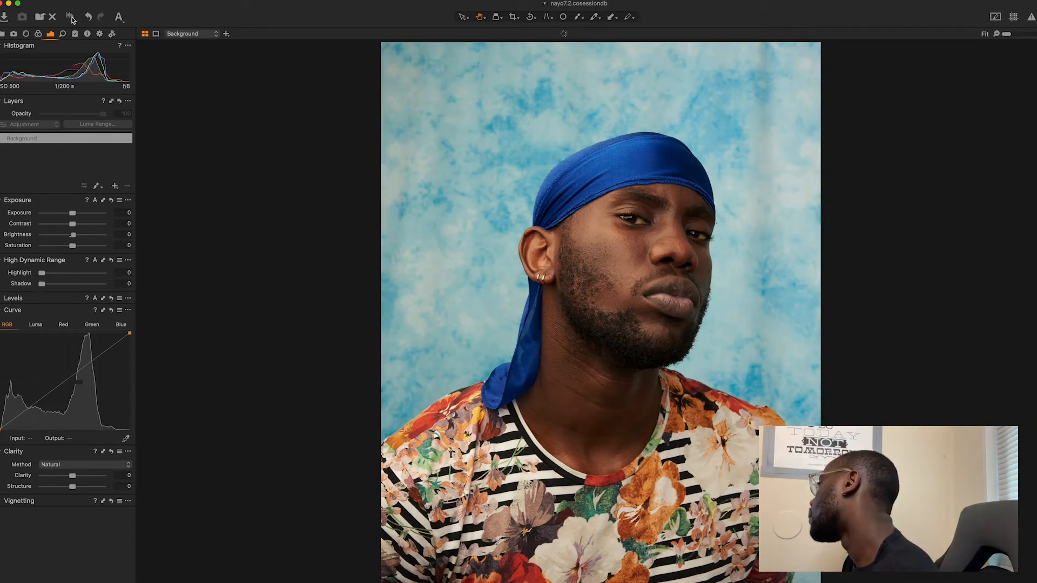
{"action": "left_click", "coordinate": [72, 17], "text": "alt"}
{"action": "left_click", "coordinate": [72, 17], "text": "alt"}
{"action": "left_click", "coordinate": [72, 17], "text": "alt"}
{"action": "left_click", "coordinate": [72, 17], "text": "alt"}
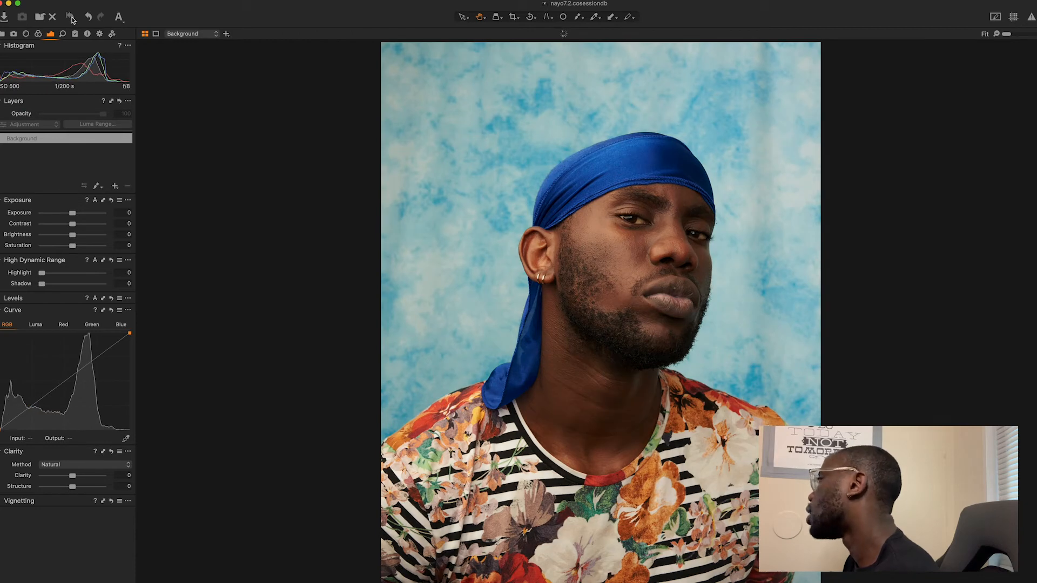
{"action": "left_click", "coordinate": [72, 17], "text": "alt"}
{"action": "left_click", "coordinate": [72, 18], "text": "alt"}
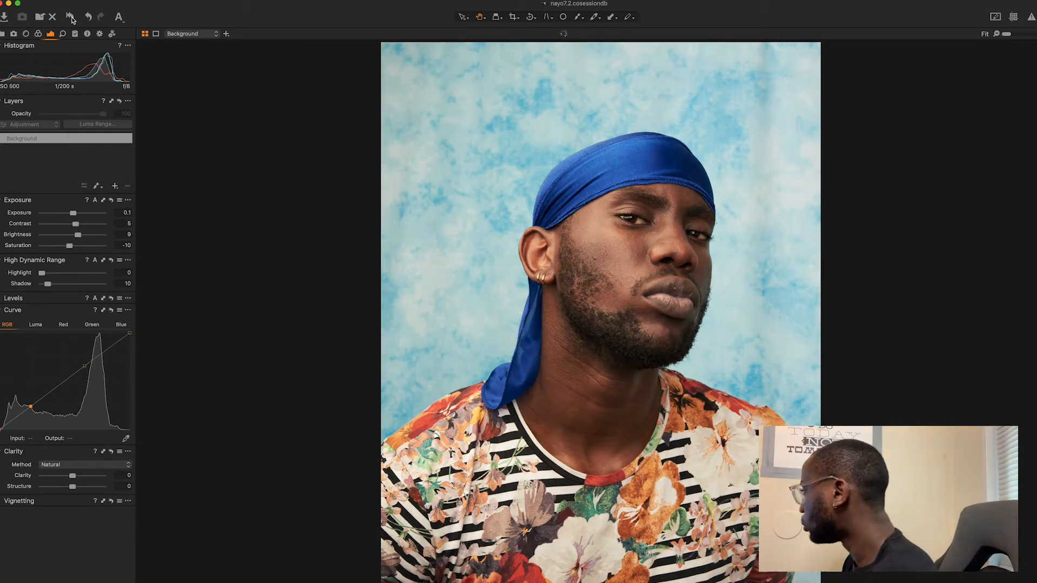
{"action": "left_click", "coordinate": [72, 18], "text": "alt"}
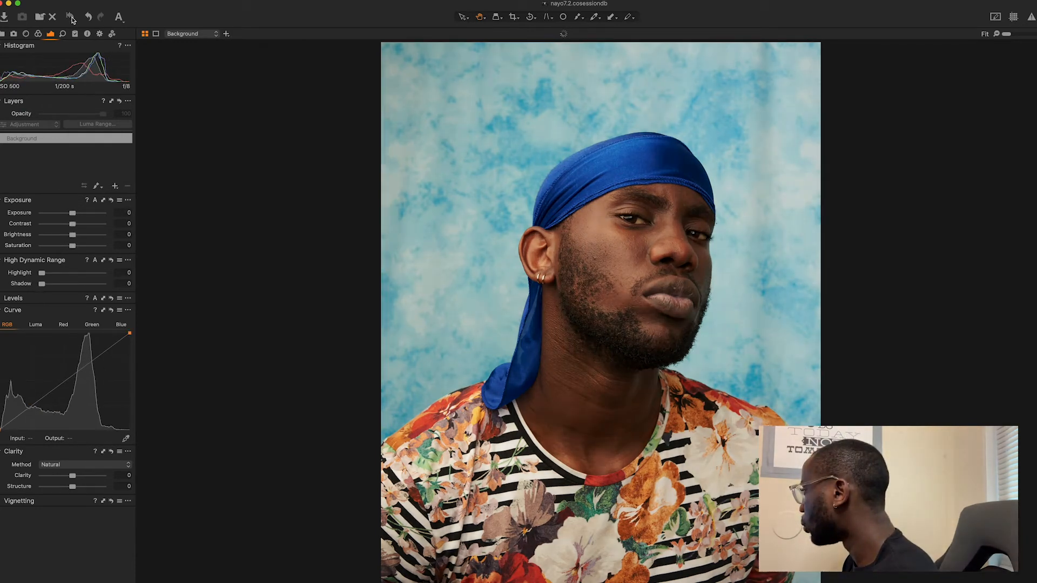
{"action": "left_click", "coordinate": [72, 17], "text": "alt"}
{"action": "left_click", "coordinate": [72, 17], "text": "alt"}
{"action": "left_click", "coordinate": [72, 17], "text": "alt"}
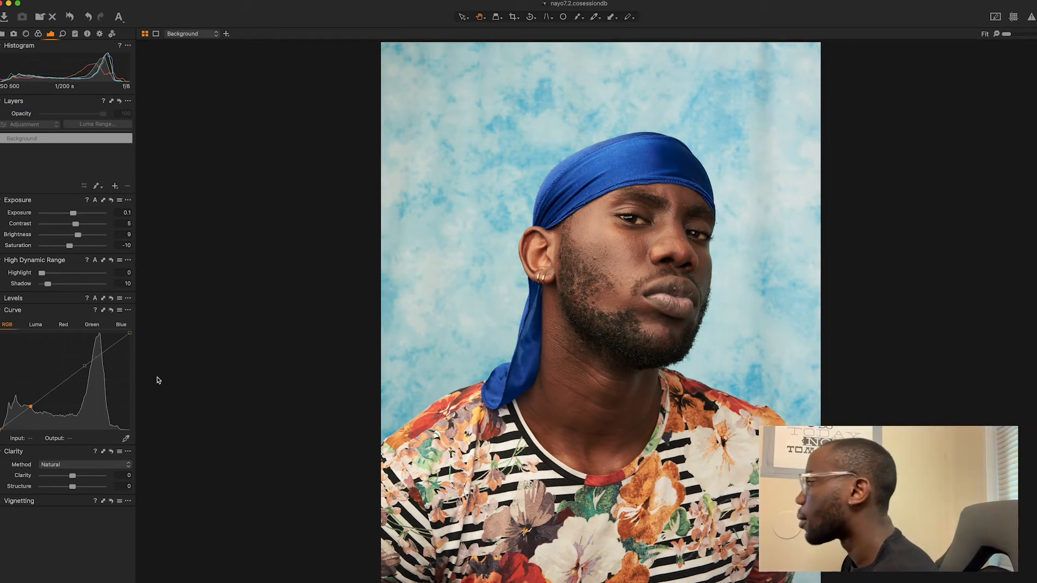
Step: Switch the Curve tool to the Red channel and place a midpoint at about input 117, output 118
{"action": "left_click", "coordinate": [65, 325]}
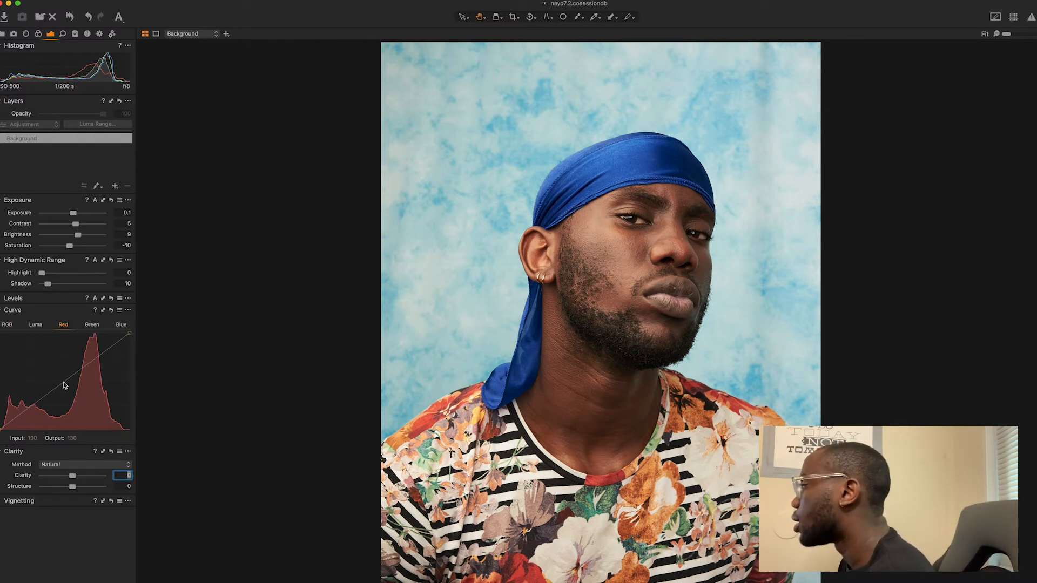
{"action": "mouse_move", "coordinate": [64, 386]}
{"action": "left_mouse_down"}
{"action": "mouse_move", "coordinate": [45, 370]}
{"action": "mouse_move", "coordinate": [58, 385]}
{"action": "left_mouse_up"}
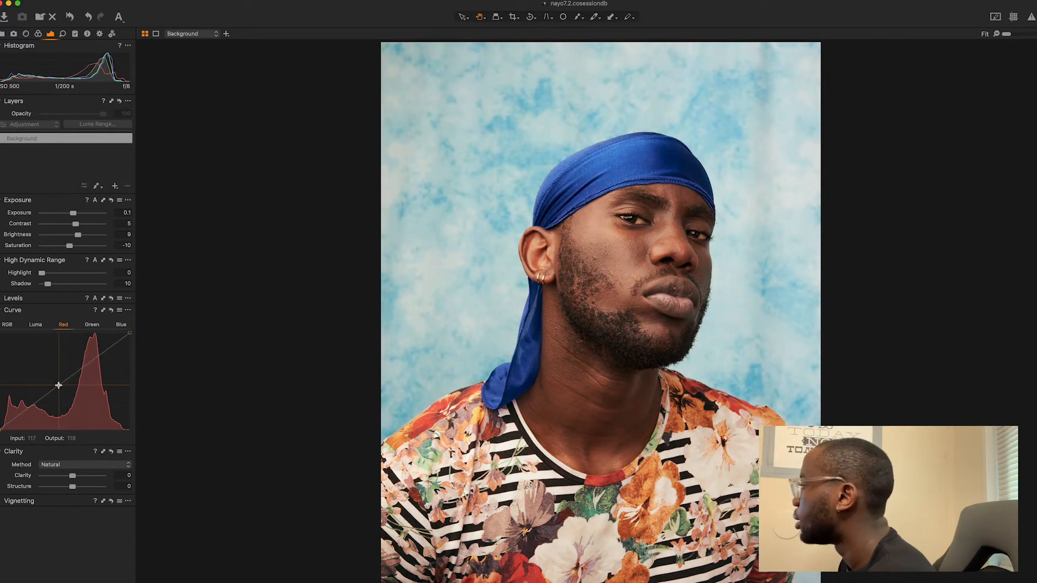
Step: Shape the Green curve with a shadow point at about input 77, output 71 and an upper anchor near the diagonal, and compare with the unadjusted image
{"action": "left_click", "coordinate": [92, 325]}
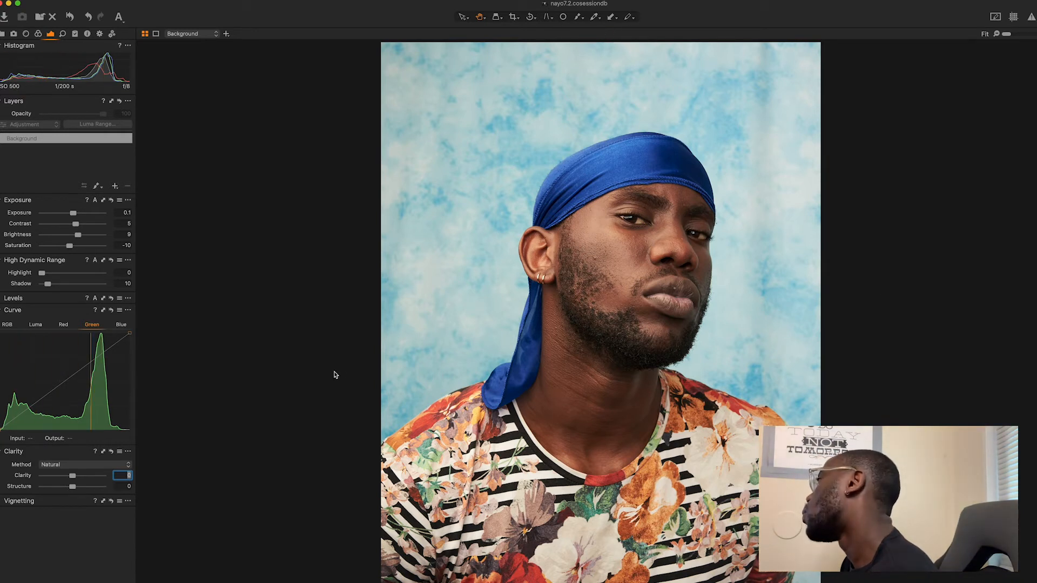
{"action": "left_click", "coordinate": [59, 387]}
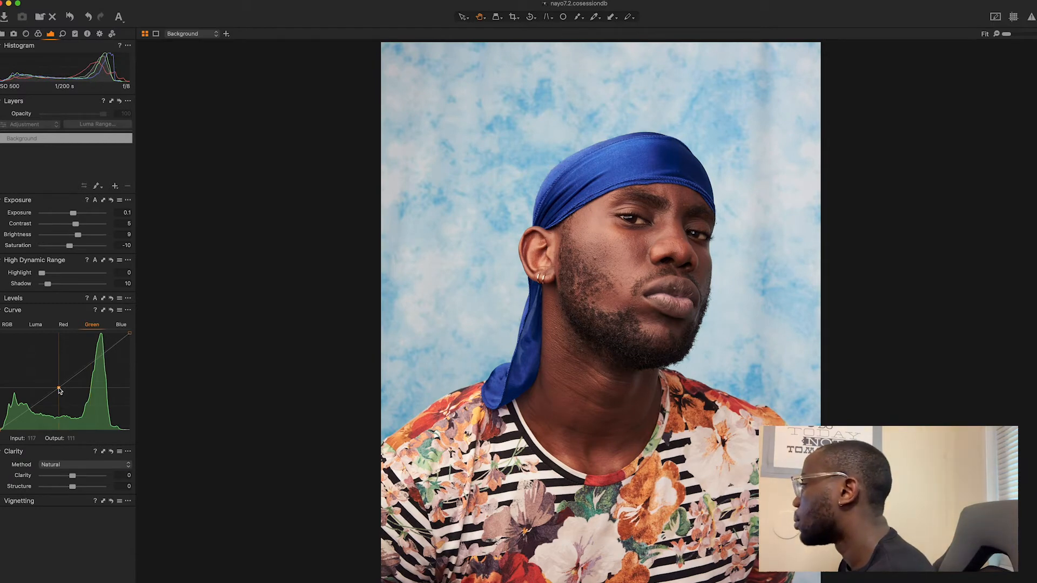
{"action": "left_click_drag", "start_coordinate": [59, 390], "coordinate": [69, 391]}
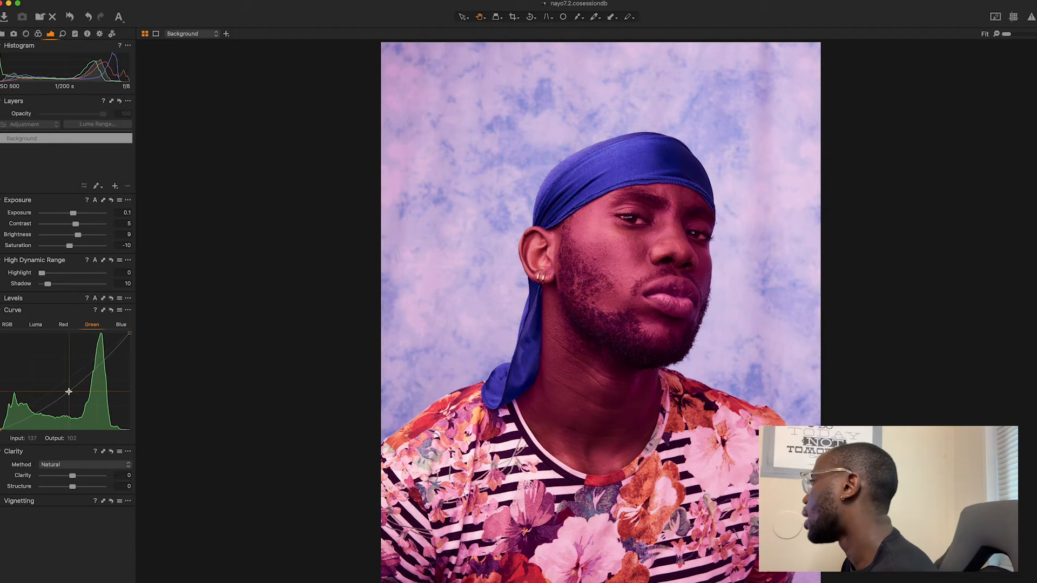
{"action": "mouse_move", "coordinate": [68, 392]}
{"action": "left_mouse_down"}
{"action": "mouse_move", "coordinate": [56, 378]}
{"action": "mouse_move", "coordinate": [61, 389]}
{"action": "left_mouse_up"}
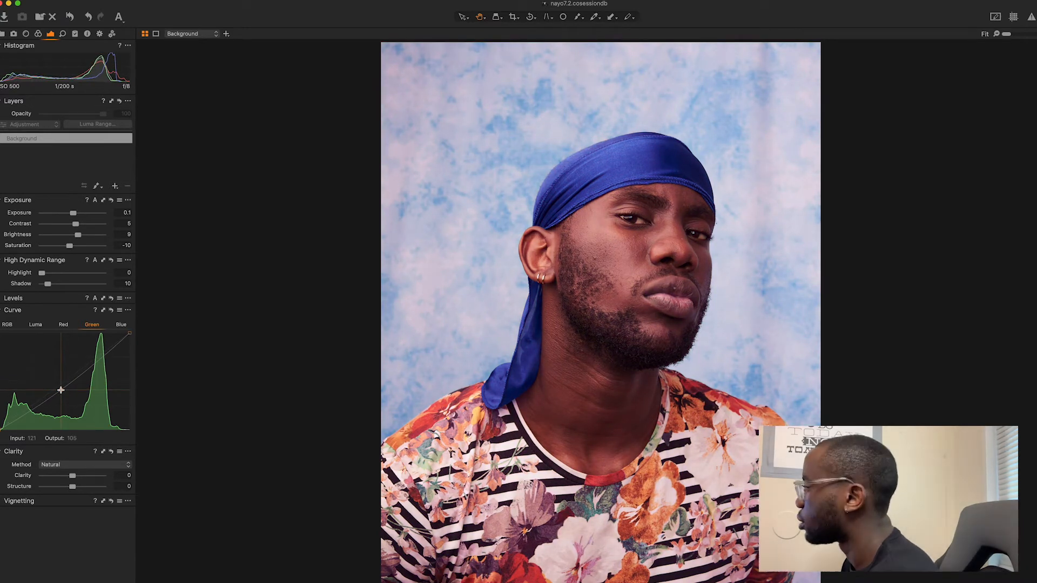
{"action": "left_click_drag", "start_coordinate": [61, 390], "coordinate": [43, 403]}
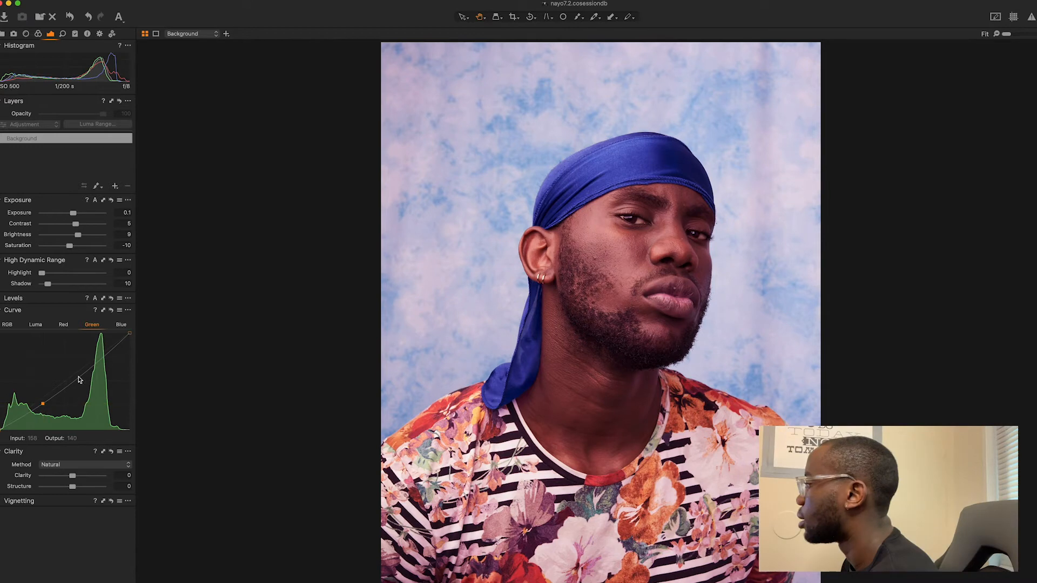
{"action": "left_click_drag", "start_coordinate": [81, 376], "coordinate": [84, 367]}
{"action": "left_click_drag", "start_coordinate": [42, 405], "coordinate": [38, 403]}
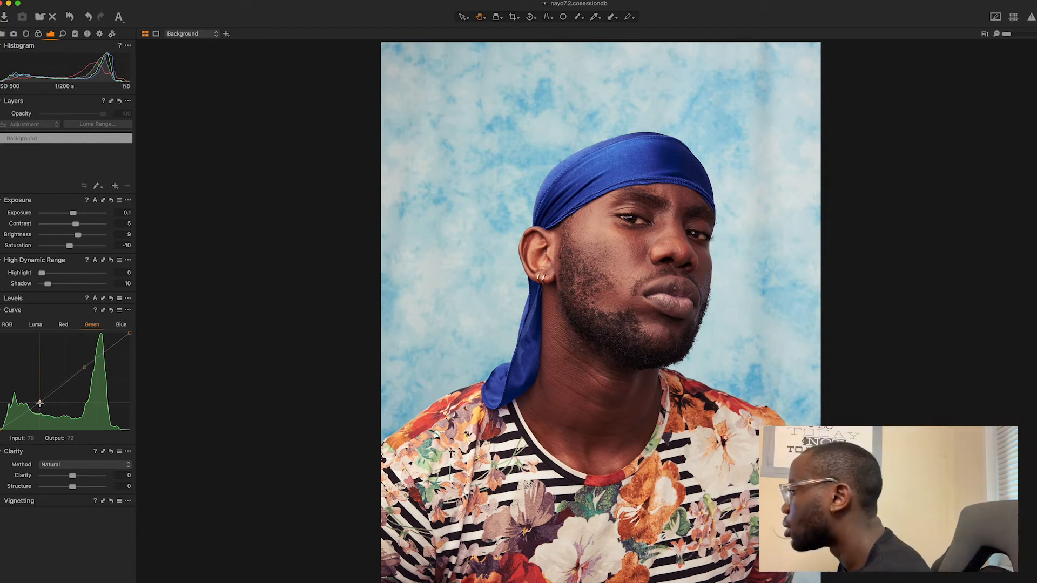
{"action": "left_click_drag", "start_coordinate": [39, 403], "coordinate": [38, 404]}
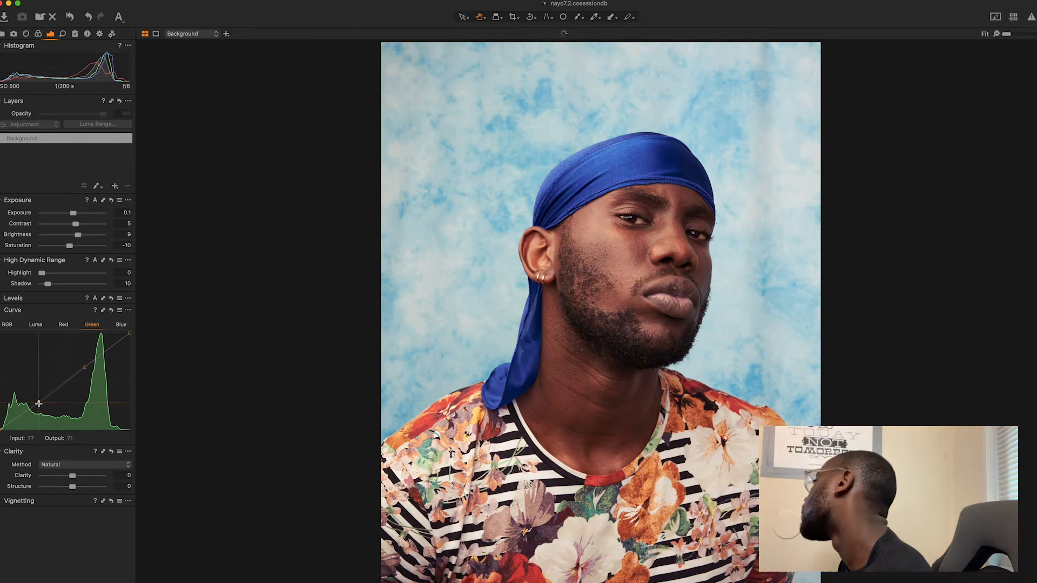
{"action": "left_click", "coordinate": [71, 19]}
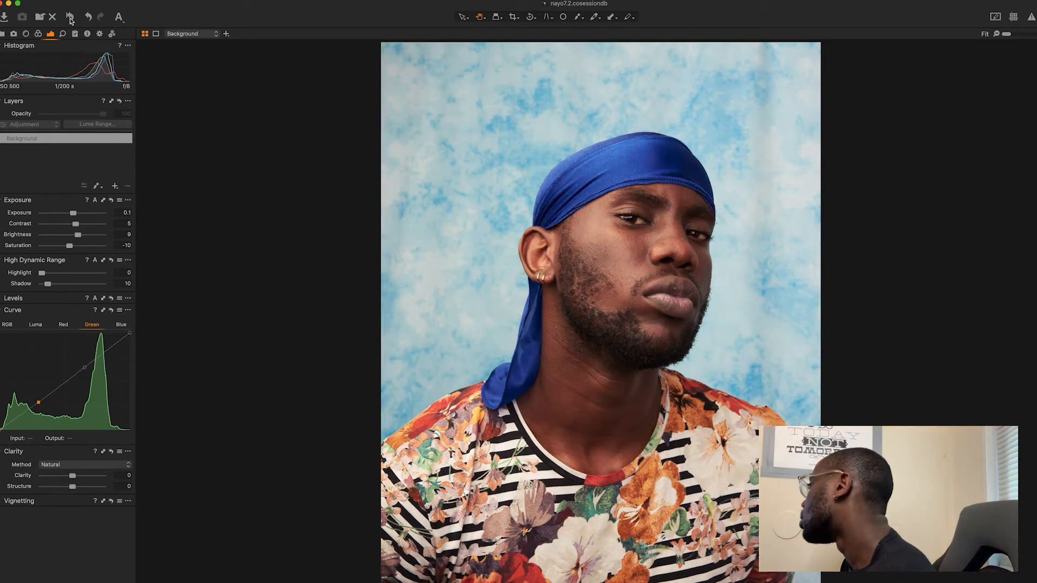
Step: Shape the Blue curve with one point in the shadows and a slightly raised point in the highlights
{"action": "left_click", "coordinate": [121, 325]}
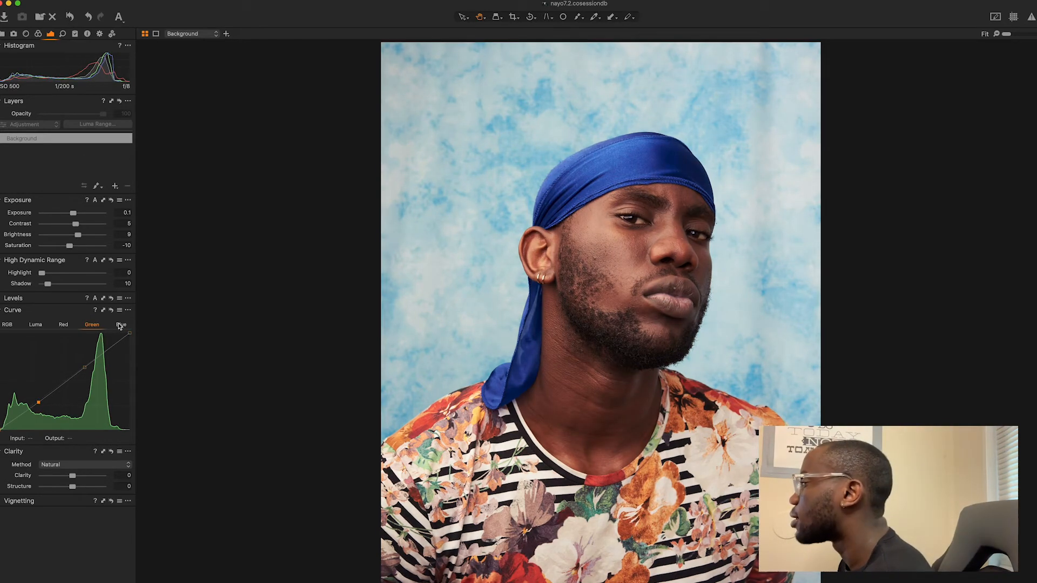
{"action": "left_click", "coordinate": [60, 386]}
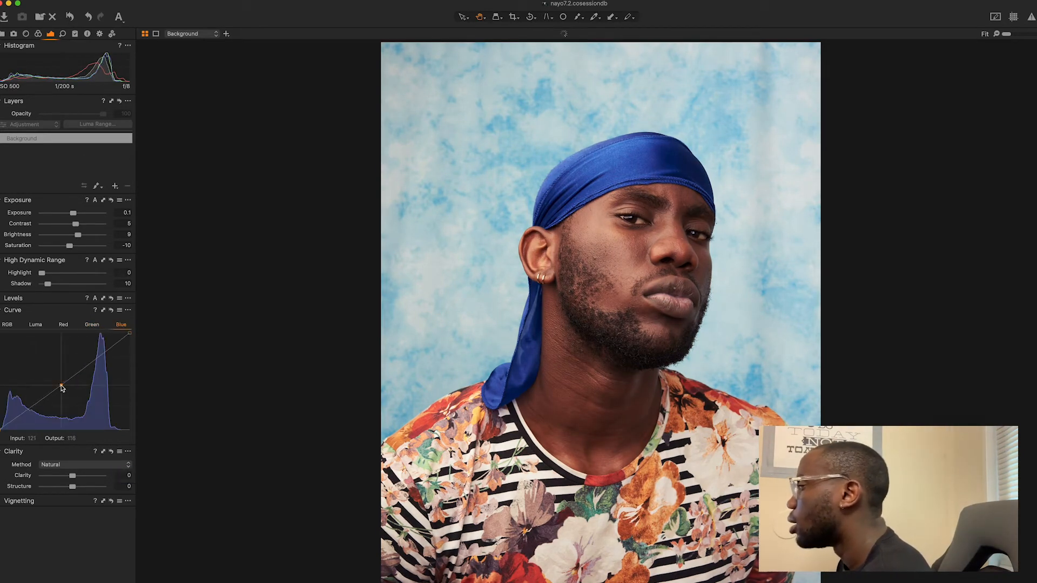
{"action": "left_click_drag", "start_coordinate": [60, 385], "coordinate": [33, 407]}
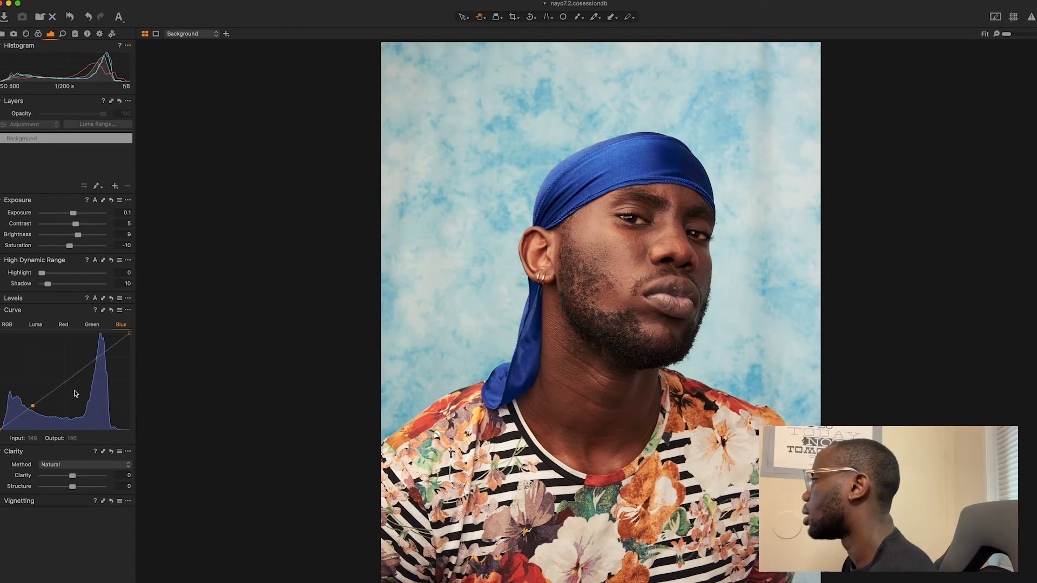
{"action": "left_click_drag", "start_coordinate": [90, 364], "coordinate": [89, 363]}
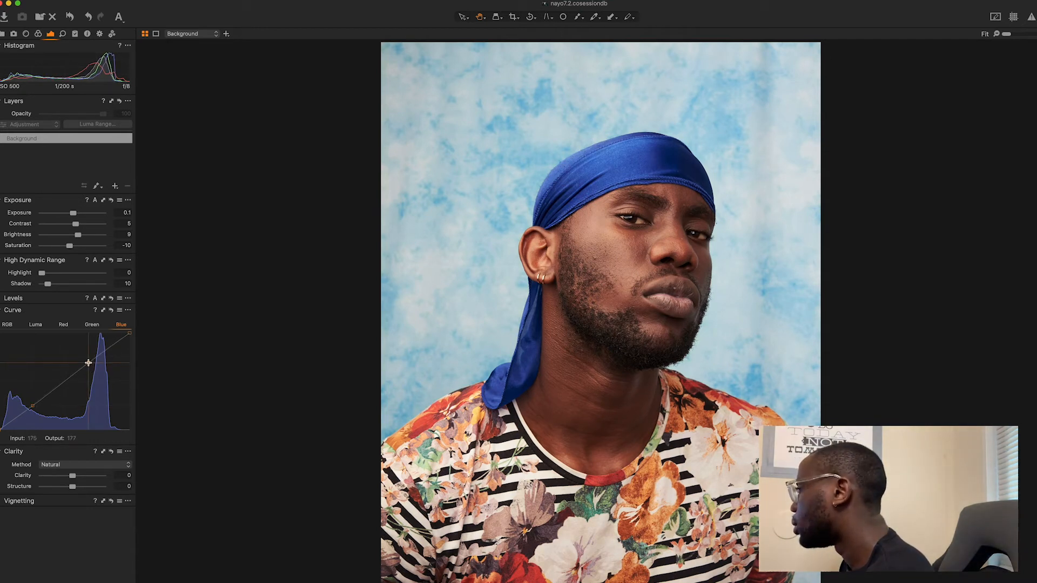
{"action": "left_click_drag", "start_coordinate": [89, 362], "coordinate": [90, 361]}
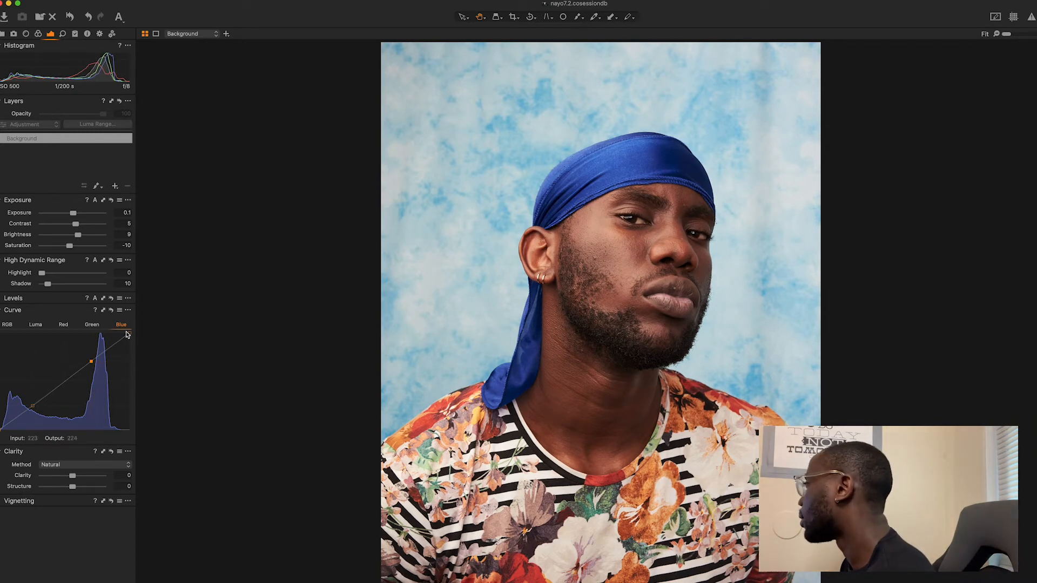
Step: Compare the portrait with its unadjusted version to judge the Green and Blue curve edits
{"action": "left_click", "coordinate": [70, 18], "text": "alt"}
{"action": "left_click", "coordinate": [70, 18], "text": "alt"}
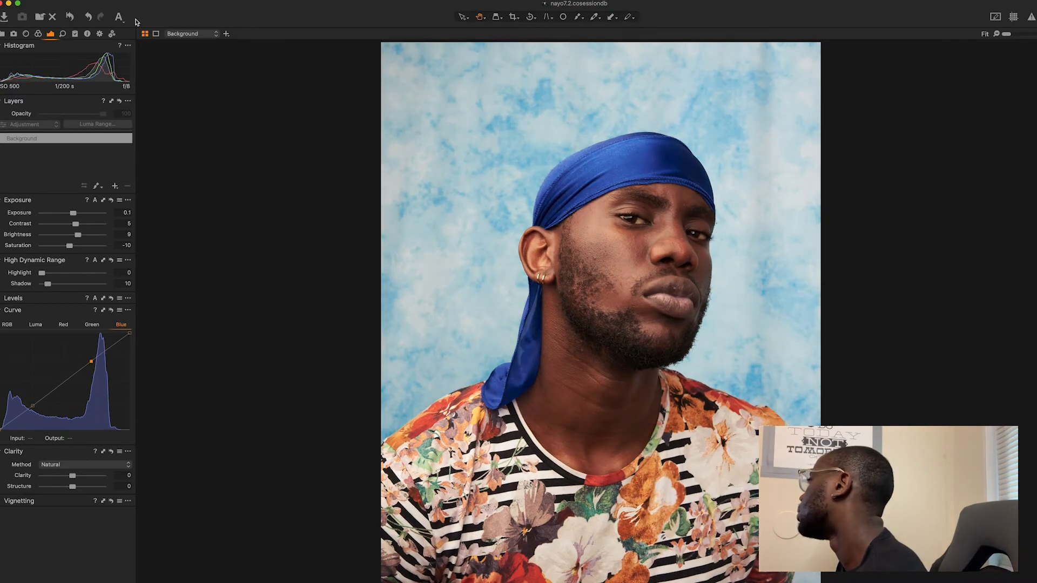
{"action": "left_click", "coordinate": [70, 18], "text": "alt"}
{"action": "left_click", "coordinate": [69, 18], "text": "alt"}
{"action": "left_click", "coordinate": [70, 18], "text": "alt"}
{"action": "left_click", "coordinate": [69, 18], "text": "alt"}
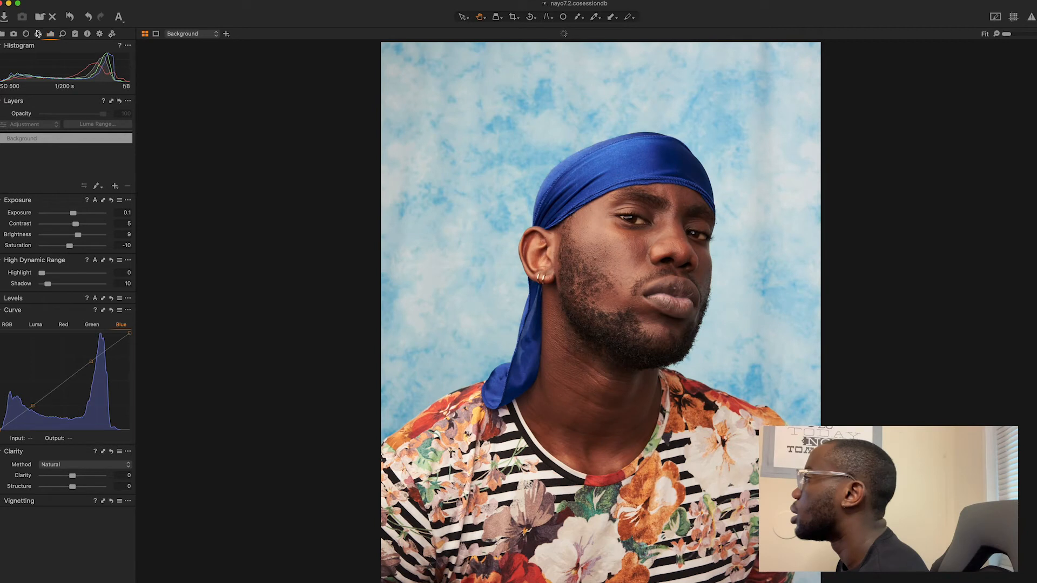
Step: In the 3-Way Color Balance, try a strong cyan Highlight tint, shift the hue to red-orange and reduce its saturation to a low level
{"action": "left_click", "coordinate": [38, 33]}
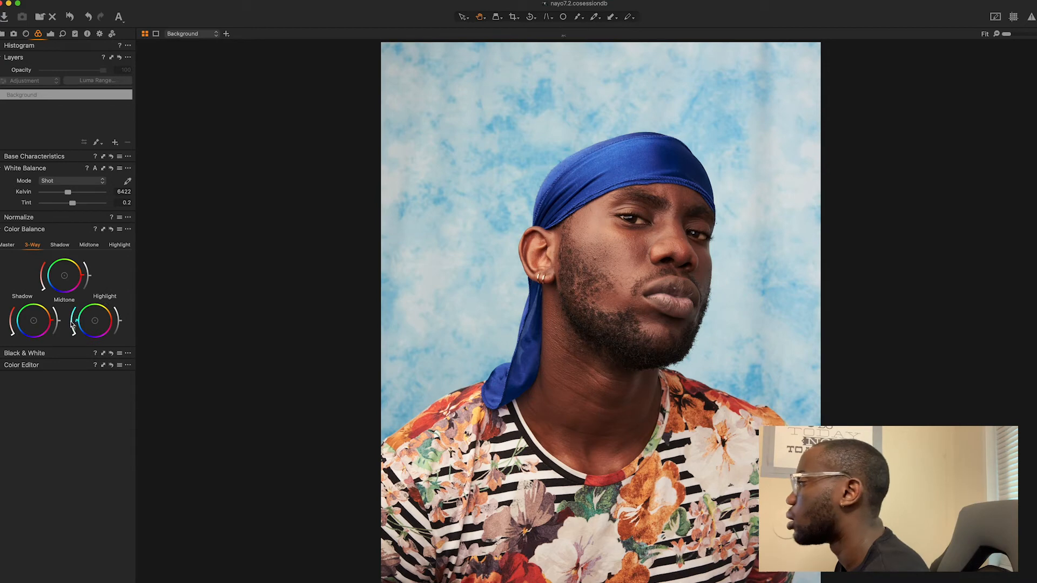
{"action": "left_click_drag", "start_coordinate": [75, 338], "coordinate": [72, 311]}
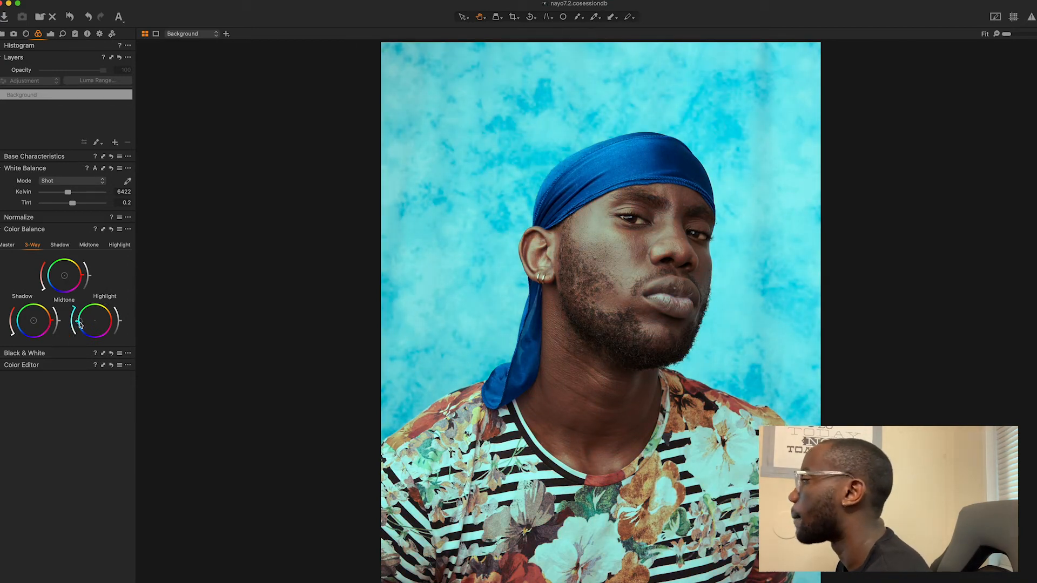
{"action": "left_click_drag", "start_coordinate": [79, 324], "coordinate": [134, 324]}
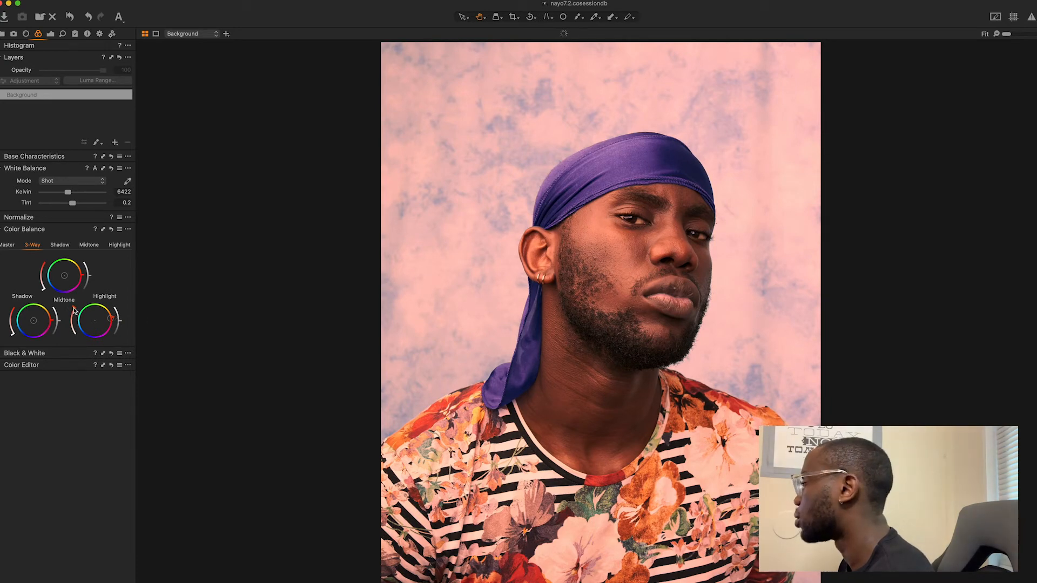
{"action": "left_click_drag", "start_coordinate": [74, 314], "coordinate": [68, 330]}
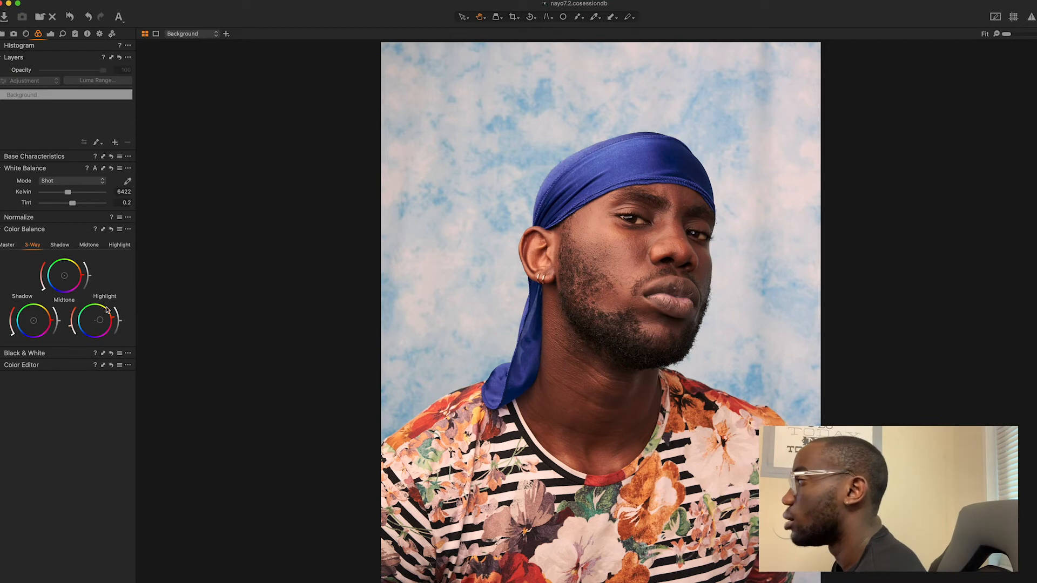
Step: Tint the Color Balance Midtone orange-red, testing nearby hues at high saturation before lowering the saturation to a moderate level
{"action": "left_click_drag", "start_coordinate": [43, 289], "coordinate": [38, 249]}
{"action": "mouse_move", "coordinate": [82, 279]}
{"action": "left_mouse_down"}
{"action": "mouse_move", "coordinate": [82, 260]}
{"action": "mouse_move", "coordinate": [91, 267]}
{"action": "left_mouse_up"}
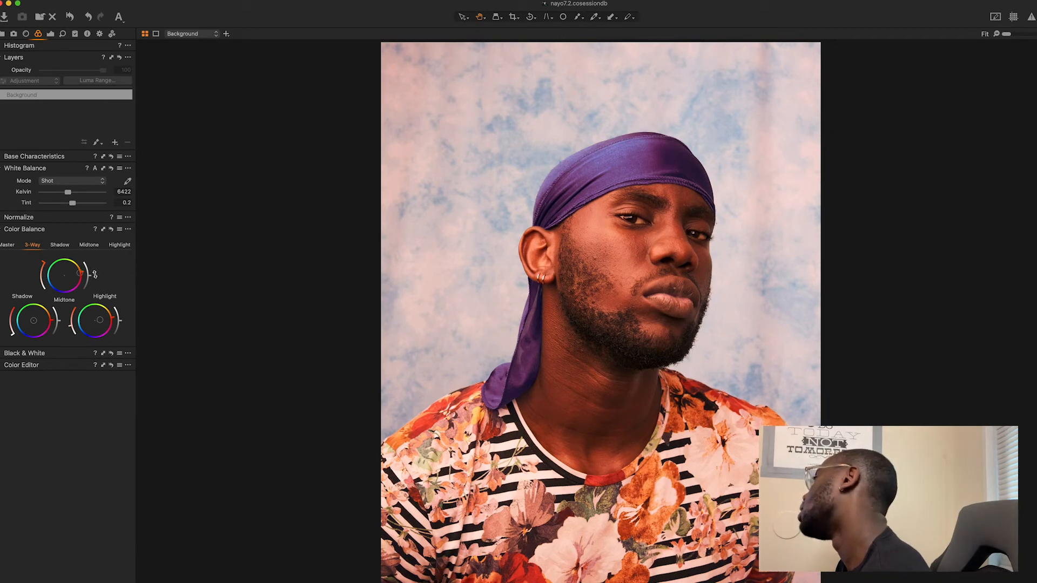
{"action": "left_click_drag", "start_coordinate": [95, 277], "coordinate": [138, 258]}
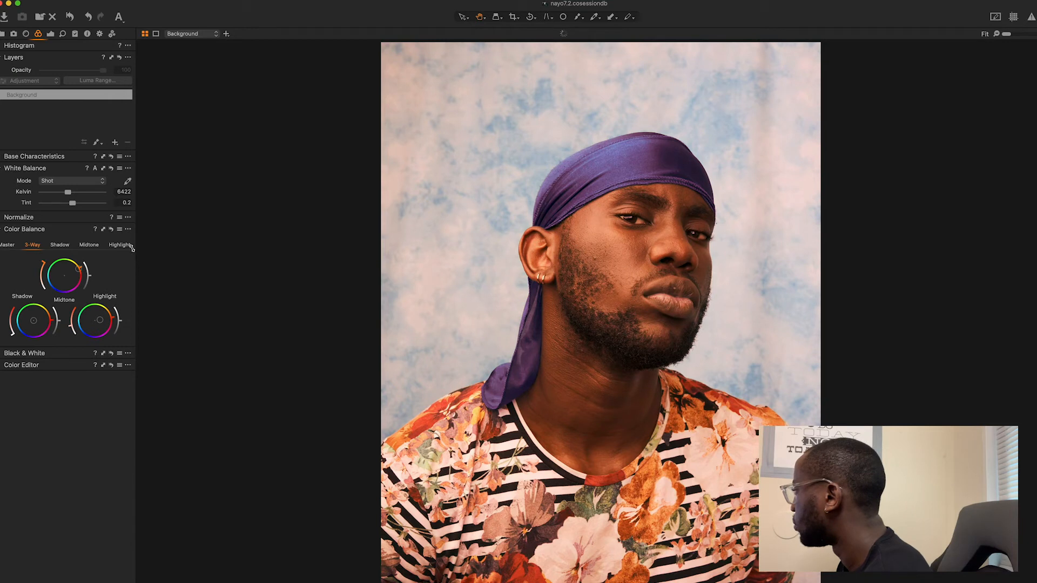
{"action": "left_click_drag", "start_coordinate": [133, 253], "coordinate": [138, 265]}
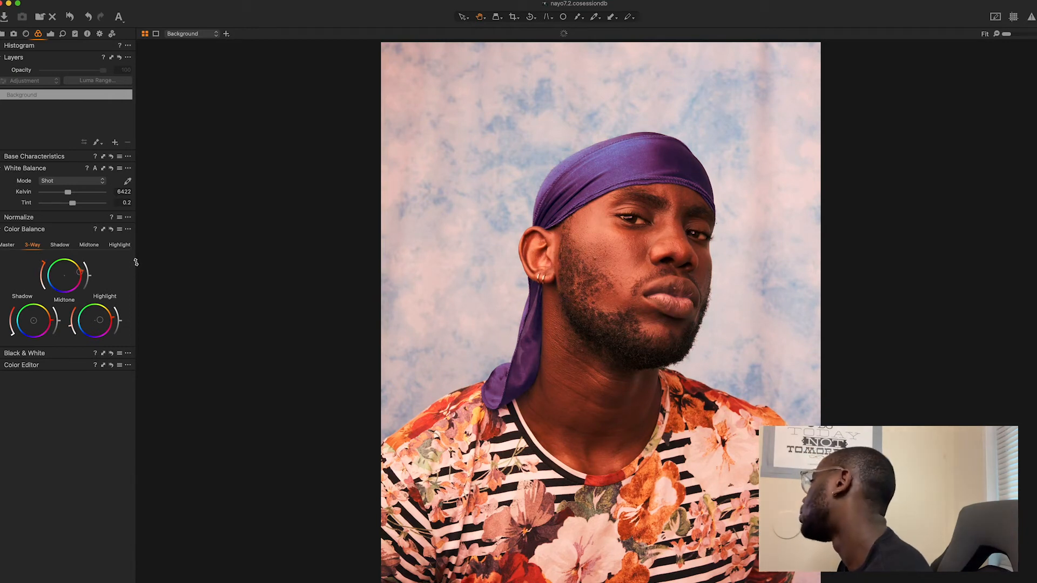
{"action": "left_click_drag", "start_coordinate": [136, 262], "coordinate": [135, 256]}
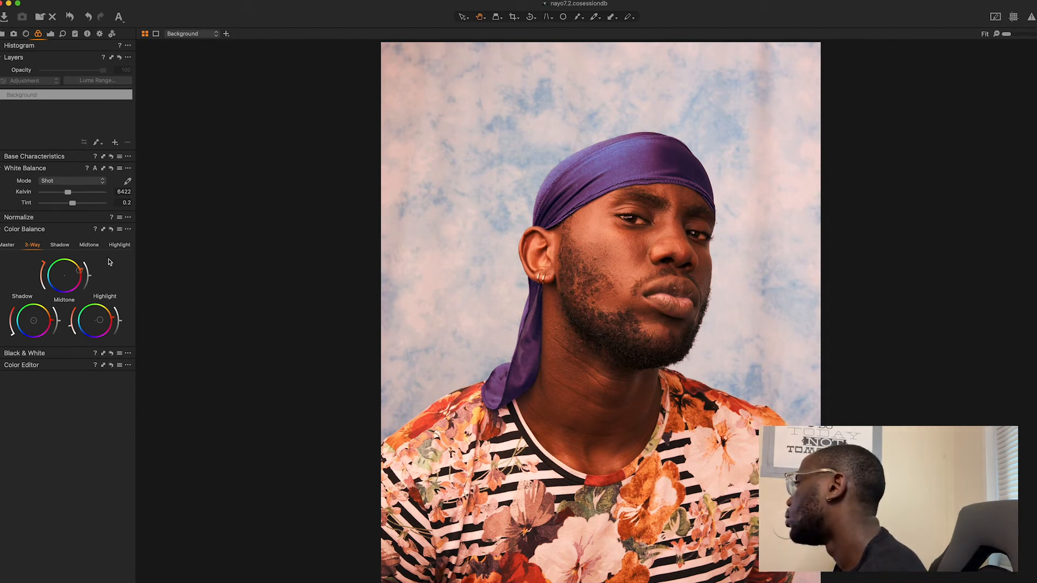
{"action": "left_click_drag", "start_coordinate": [43, 264], "coordinate": [38, 276]}
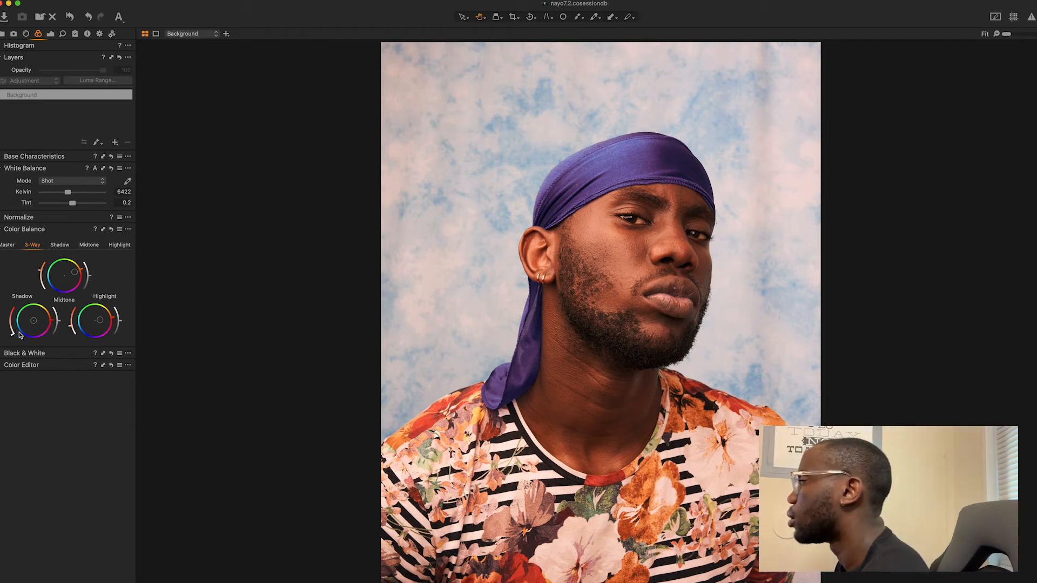
Step: Tint the Color Balance Shadow blue-violet, testing red and teal at high saturation before settling on the hue and lowering the saturation
{"action": "left_click_drag", "start_coordinate": [14, 336], "coordinate": [14, 281]}
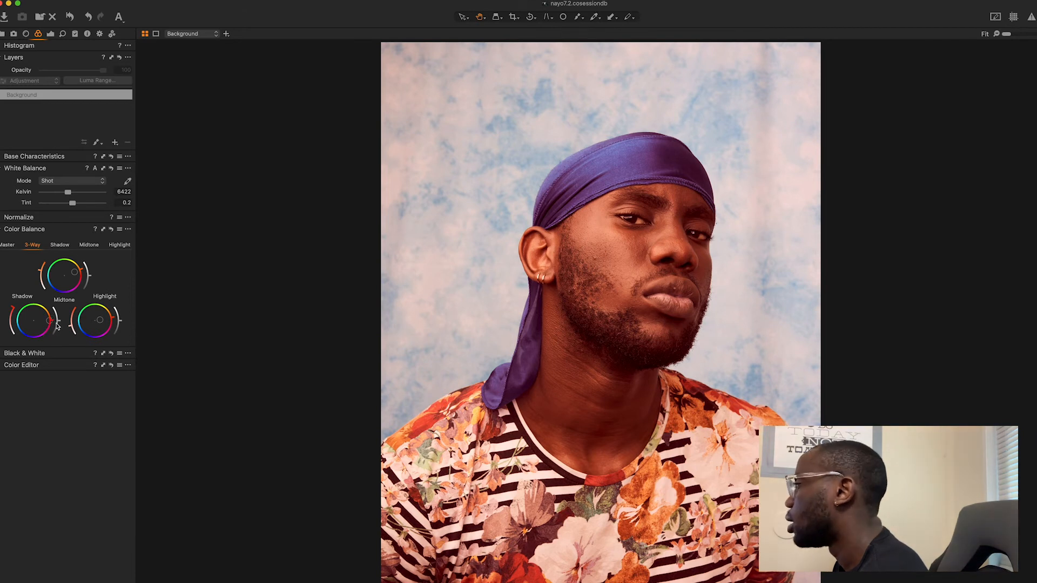
{"action": "left_click_drag", "start_coordinate": [50, 323], "coordinate": [4, 317]}
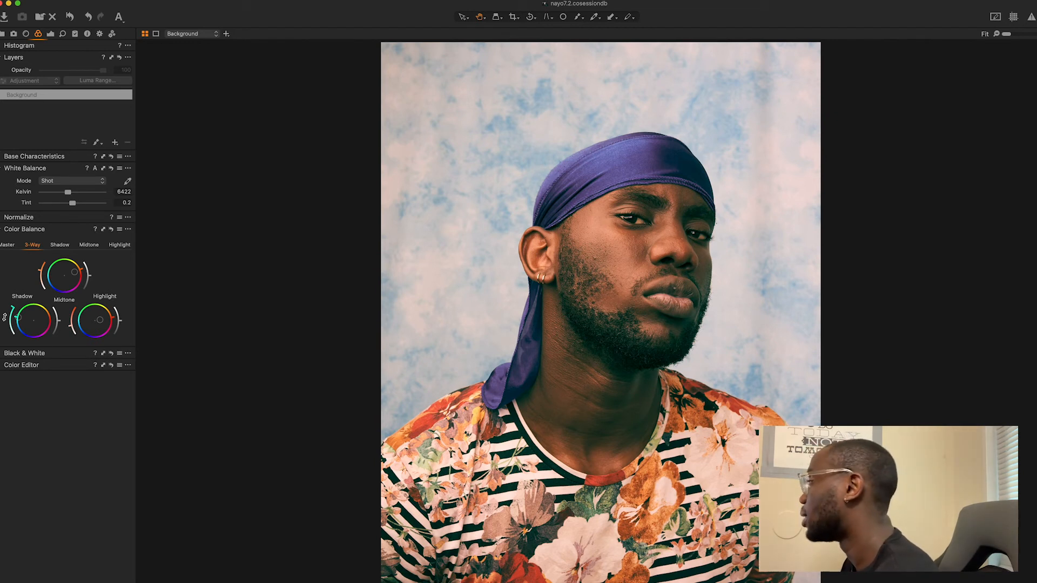
{"action": "left_click_drag", "start_coordinate": [4, 318], "coordinate": [27, 362]}
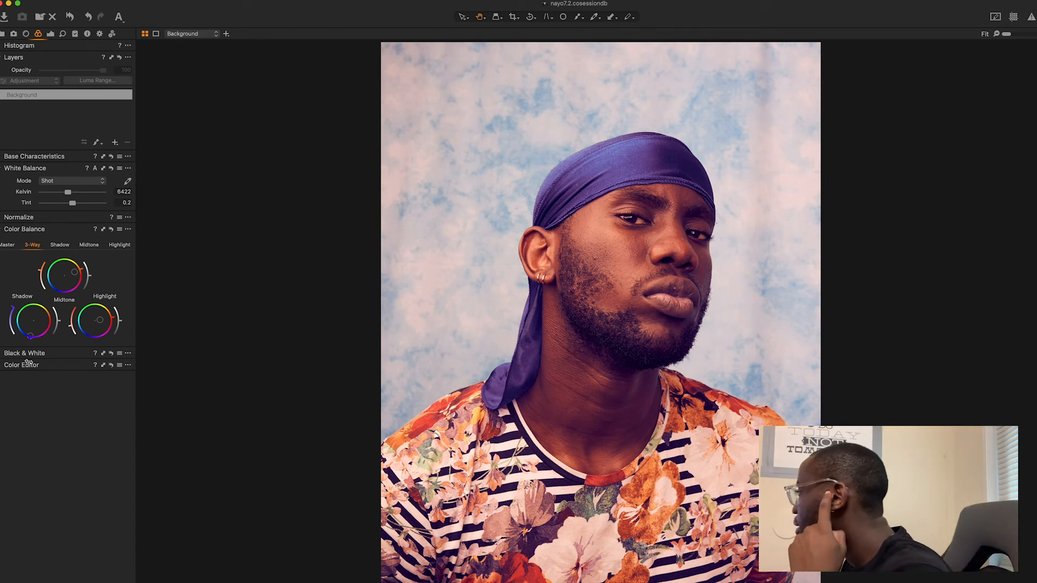
{"action": "mouse_move", "coordinate": [28, 362]}
{"action": "left_mouse_down"}
{"action": "mouse_move", "coordinate": [61, 359]}
{"action": "mouse_move", "coordinate": [87, 328]}
{"action": "mouse_move", "coordinate": [105, 271]}
{"action": "mouse_move", "coordinate": [86, 256]}
{"action": "mouse_move", "coordinate": [26, 256]}
{"action": "mouse_move", "coordinate": [15, 335]}
{"action": "mouse_move", "coordinate": [20, 361]}
{"action": "mouse_move", "coordinate": [41, 368]}
{"action": "mouse_move", "coordinate": [24, 364]}
{"action": "left_mouse_up"}
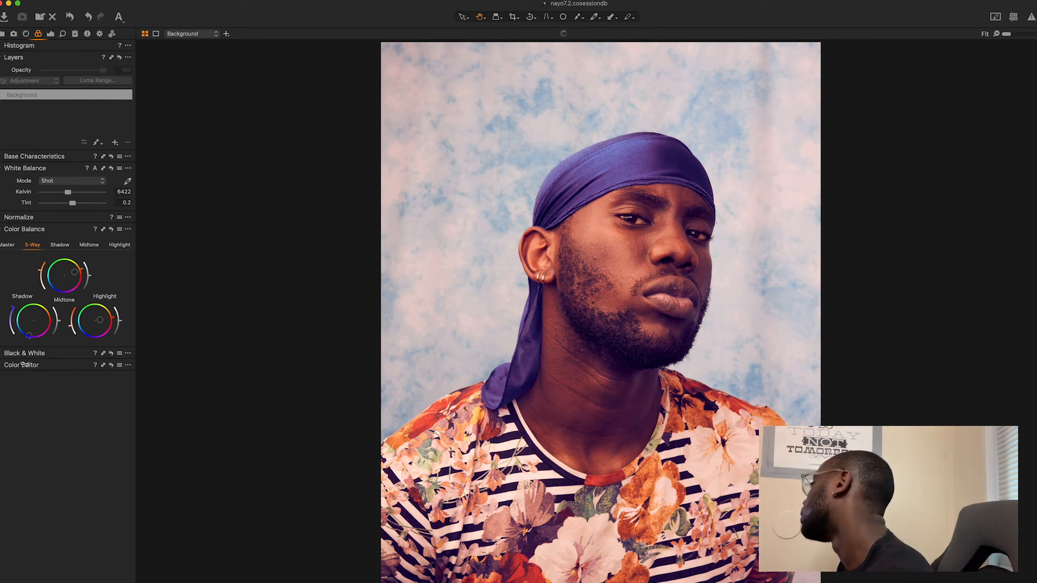
{"action": "mouse_move", "coordinate": [23, 364]}
{"action": "left_mouse_down"}
{"action": "mouse_move", "coordinate": [64, 356]}
{"action": "mouse_move", "coordinate": [104, 288]}
{"action": "mouse_move", "coordinate": [80, 231]}
{"action": "mouse_move", "coordinate": [54, 219]}
{"action": "mouse_move", "coordinate": [0, 219]}
{"action": "mouse_move", "coordinate": [2, 370]}
{"action": "mouse_move", "coordinate": [24, 383]}
{"action": "left_mouse_up"}
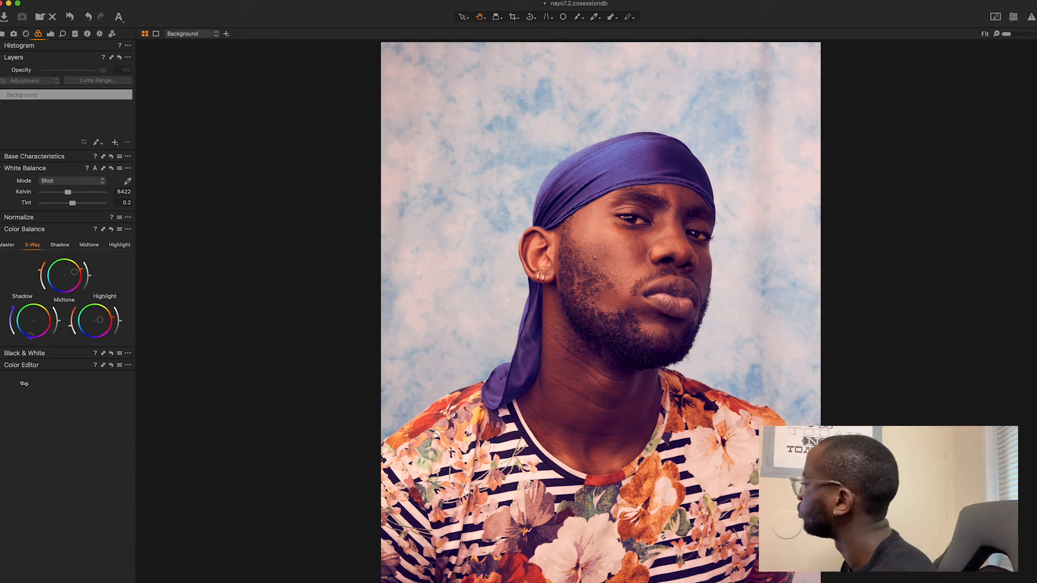
{"action": "left_click_drag", "start_coordinate": [13, 312], "coordinate": [8, 330]}
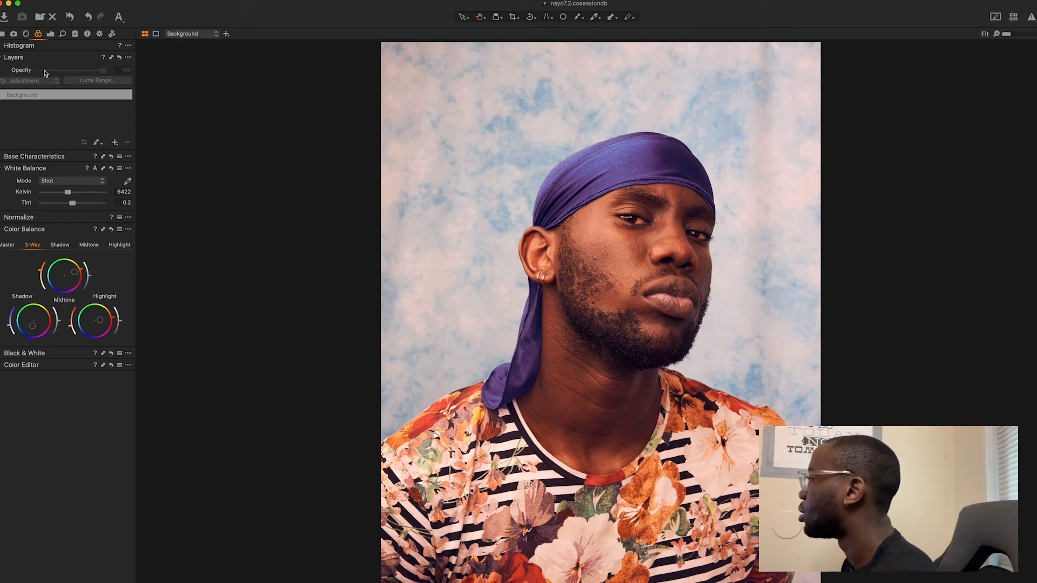
Step: Compare the portrait with its unadjusted version and review the exposure, dynamic range and curve settings behind the grade
{"action": "left_click", "coordinate": [70, 18]}
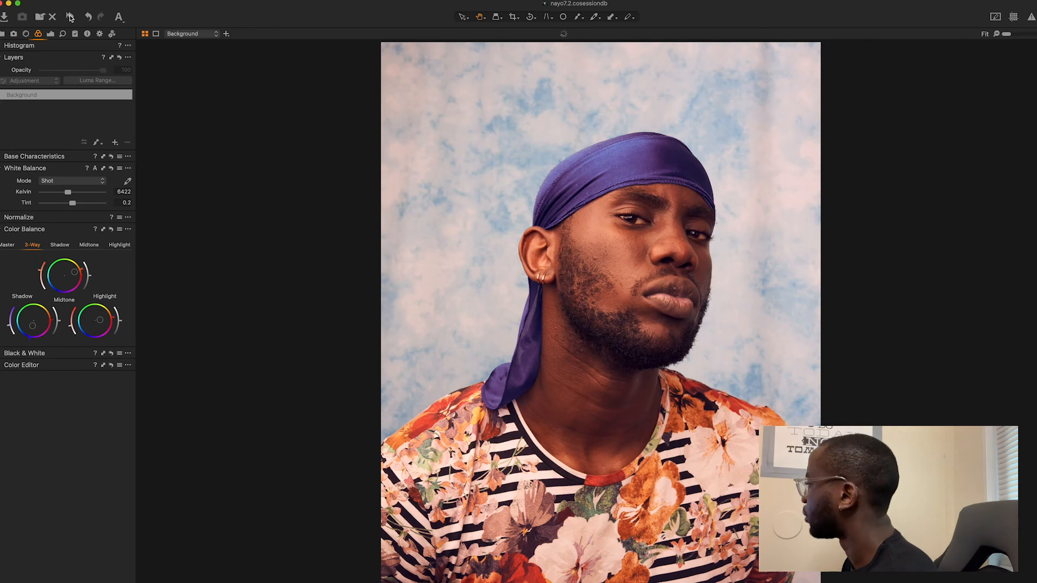
{"action": "left_click", "coordinate": [70, 17]}
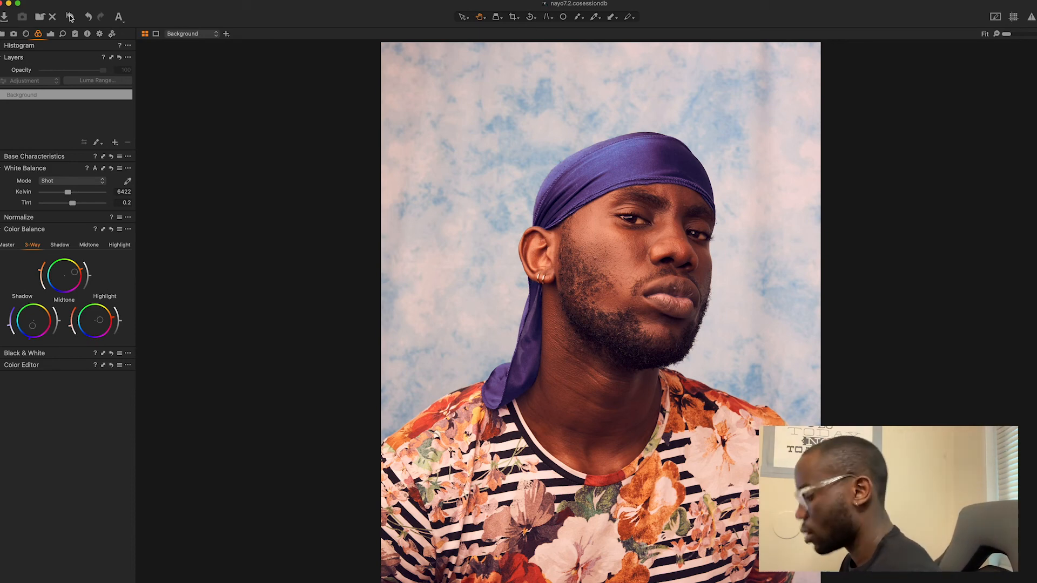
{"action": "left_click", "coordinate": [70, 18]}
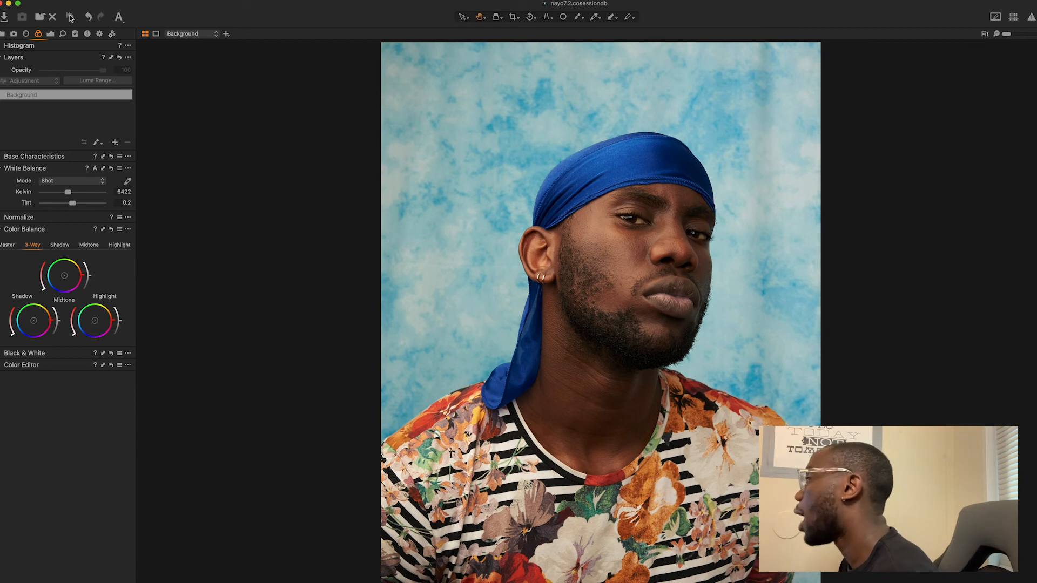
{"action": "left_click", "coordinate": [70, 17]}
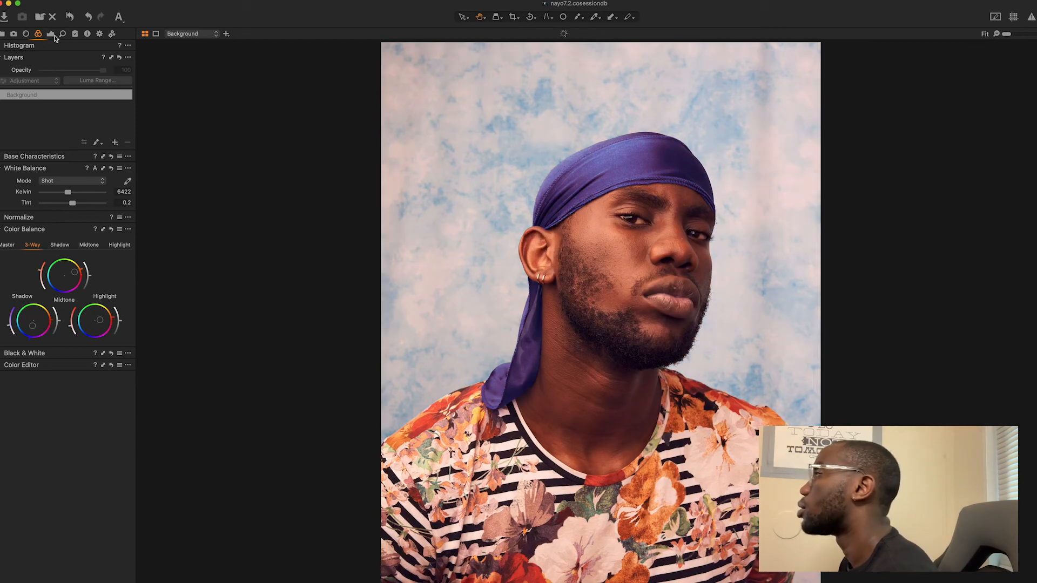
{"action": "left_click", "coordinate": [51, 34]}
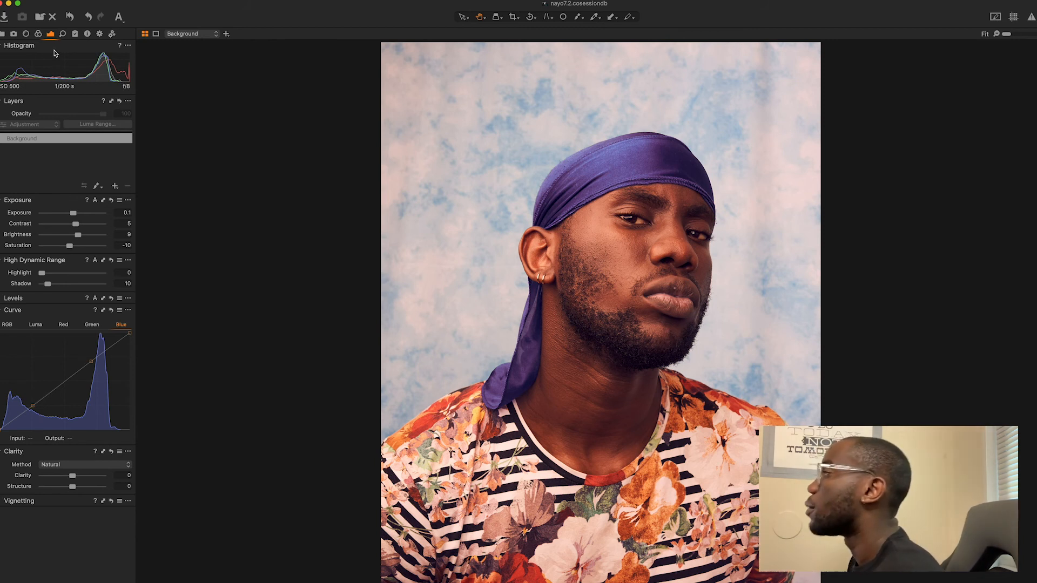
{"action": "left_click", "coordinate": [37, 34]}
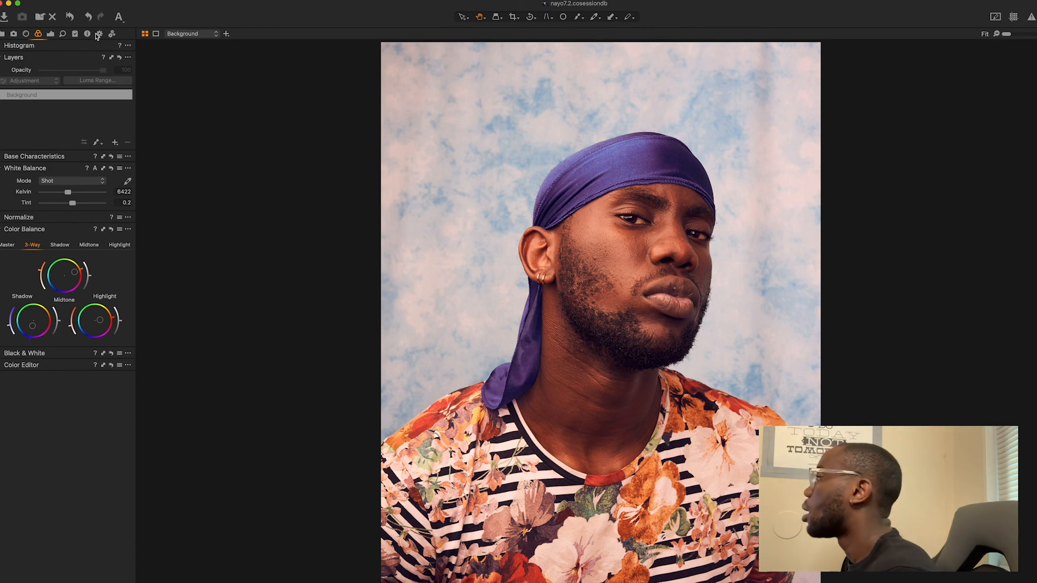
Step: Exclude Crop from the Composition settings in the adjustments copied from nayo7.22815.NEF
{"action": "left_click", "coordinate": [75, 34]}
{"action": "scroll", "coordinate": [83, 518], "scroll_direction": "down", "scroll_amount": 3}
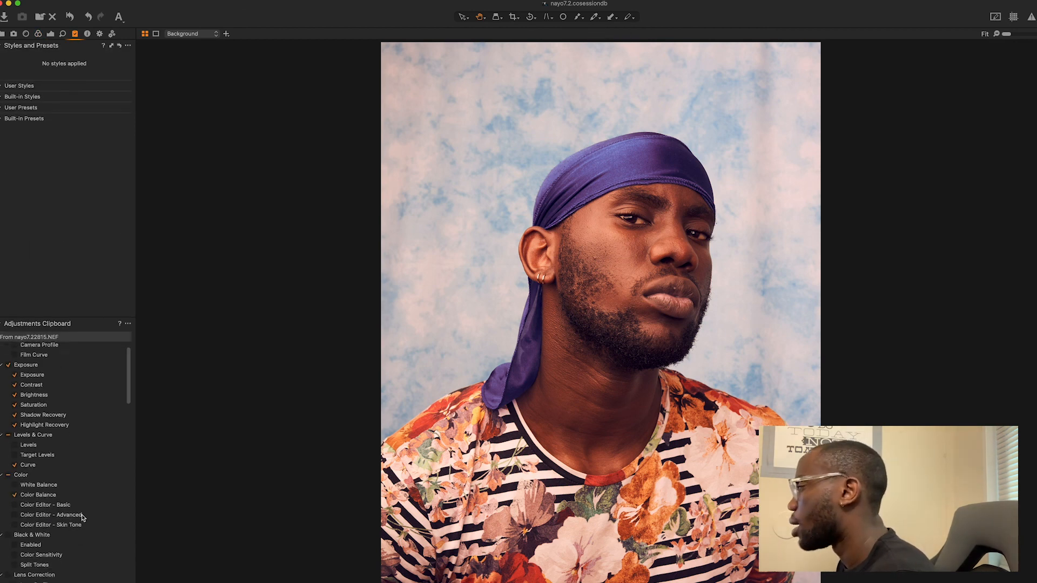
{"action": "scroll", "coordinate": [83, 516], "scroll_direction": "down", "scroll_amount": 10}
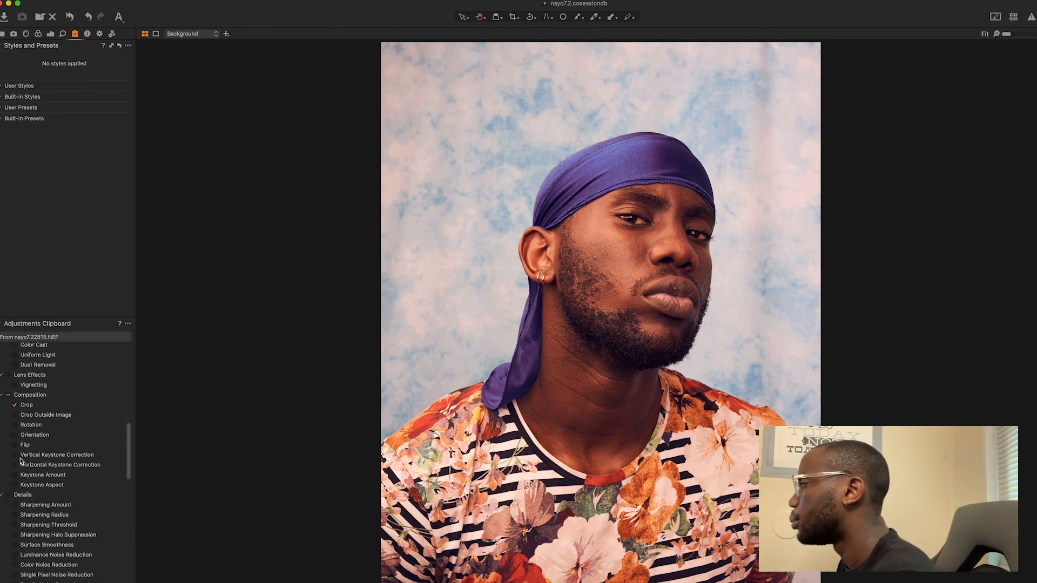
{"action": "left_click", "coordinate": [15, 405]}
{"action": "scroll", "coordinate": [13, 405], "scroll_direction": "up", "scroll_amount": 1}
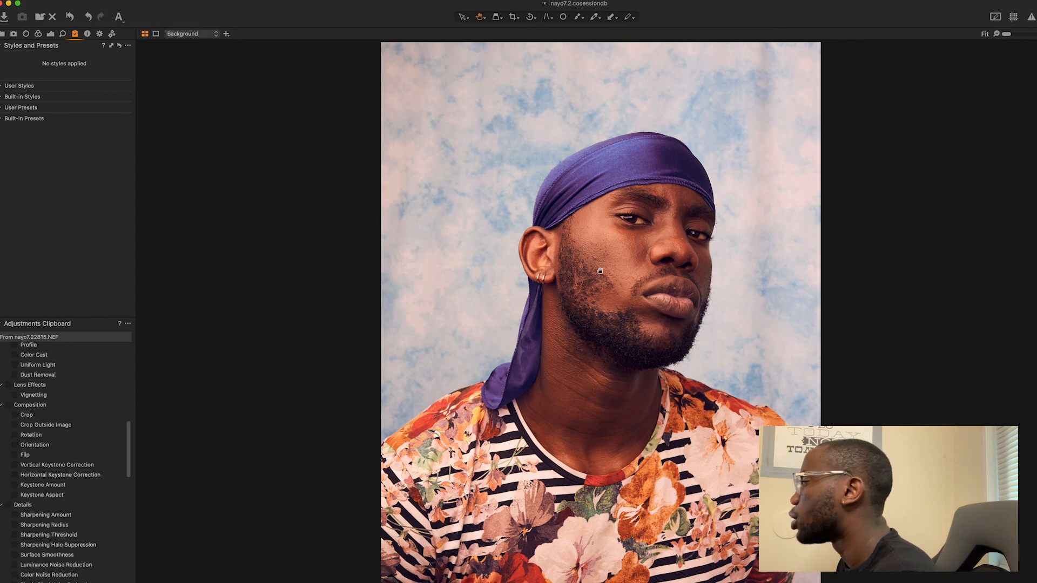
Step: Apply the copied adjustments to the next portrait, where the man looks aside, and advance to the smiling portrait
{"action": "key", "text": "Right"}
{"action": "key", "text": "Left"}
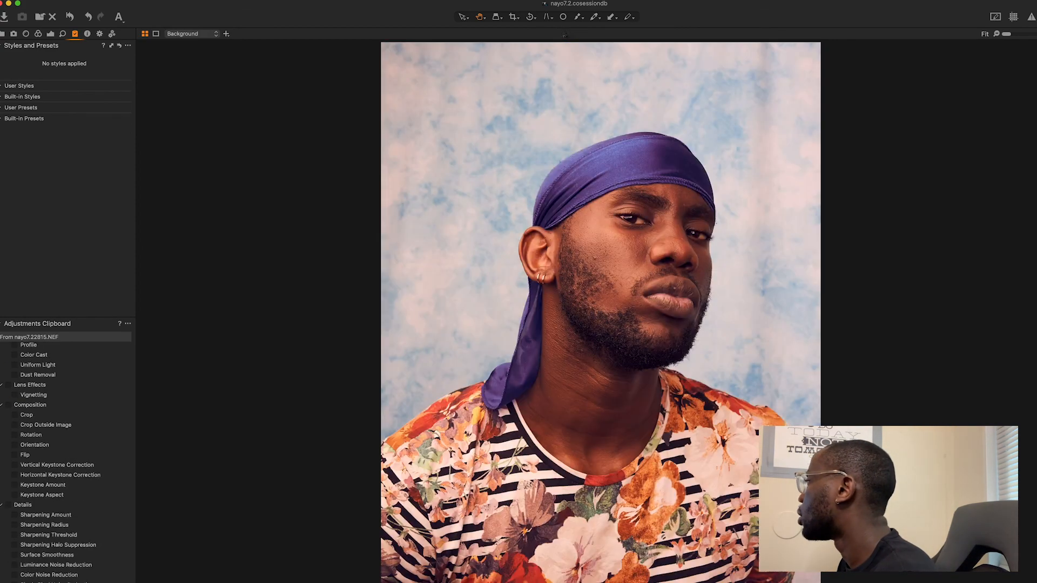
{"action": "key", "text": "Right"}
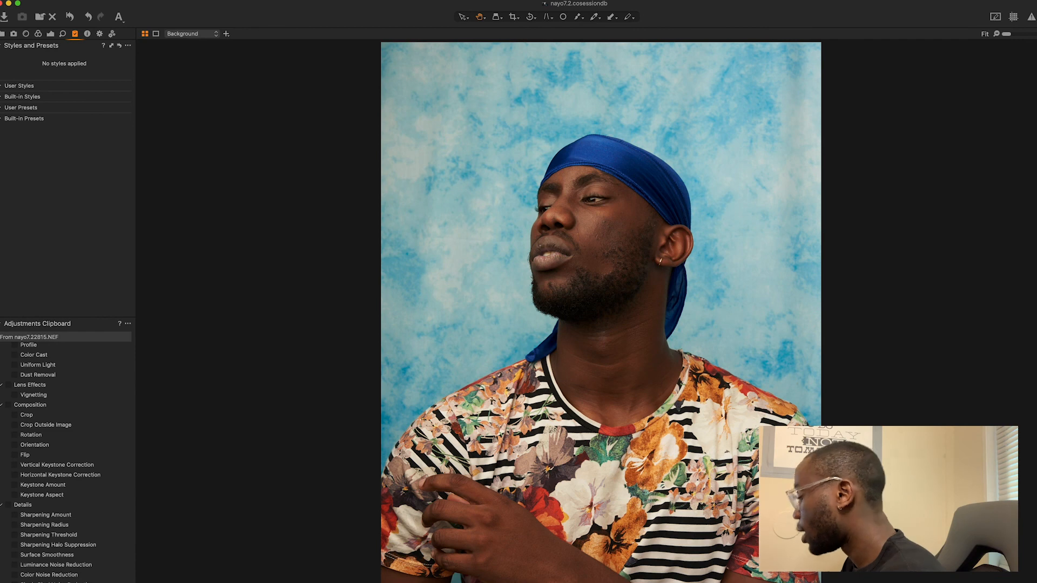
{"action": "key", "text": "super+shift+v"}
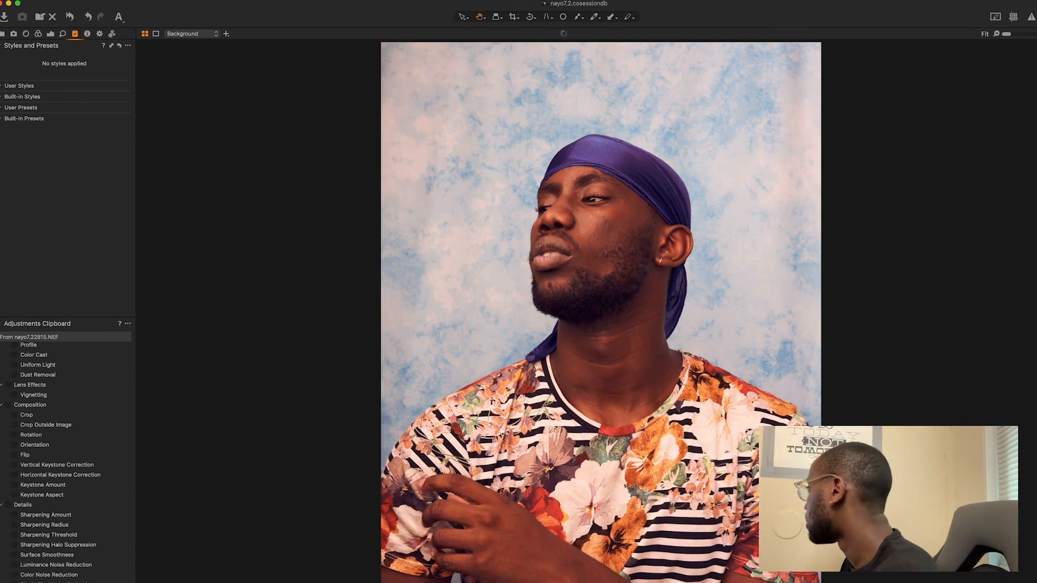
{"action": "key", "text": "Right"}
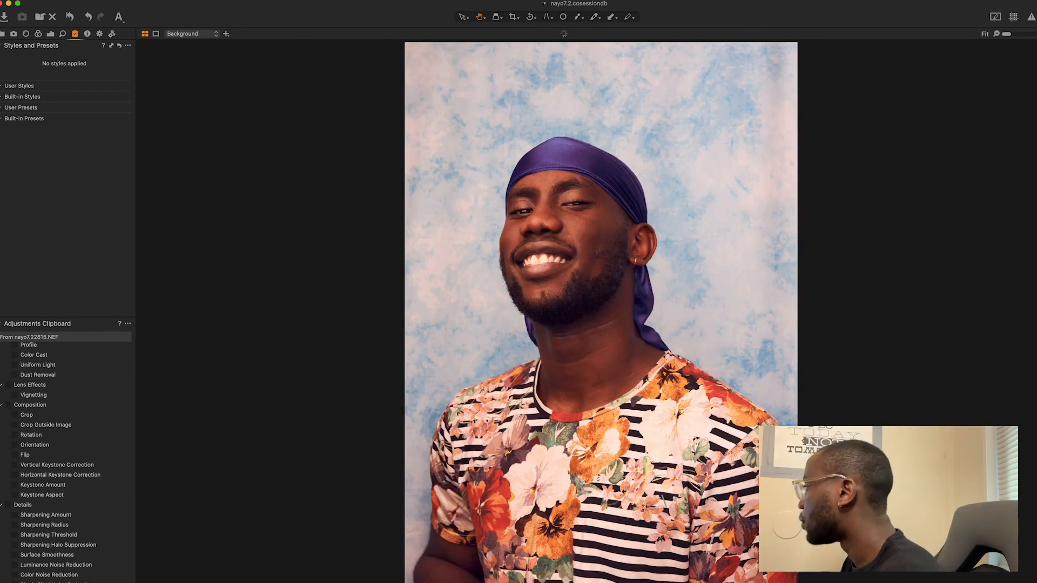